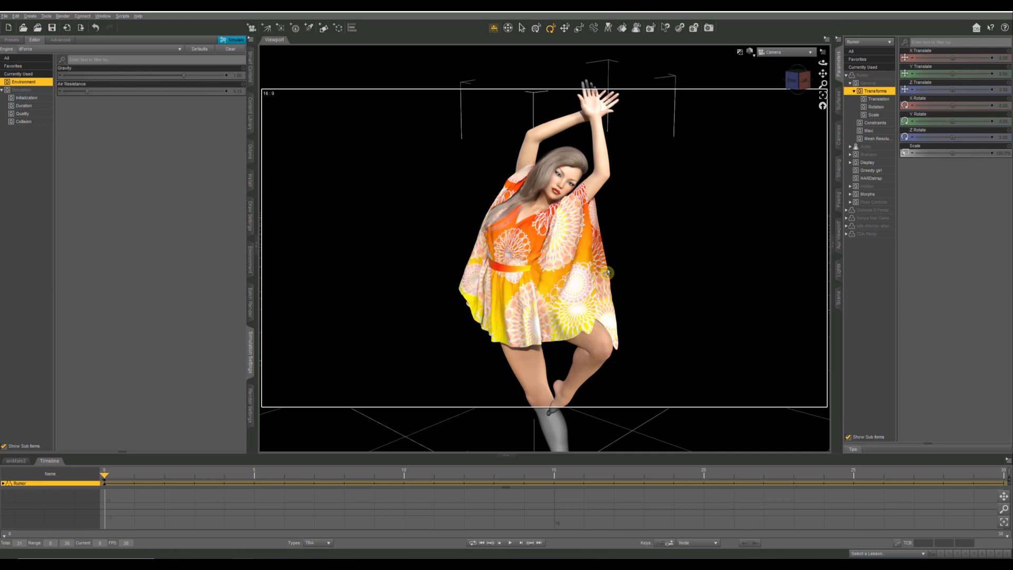
# Create a new dForce Wind Node with the default name and default settings.
pyautogui.click(29, 16)
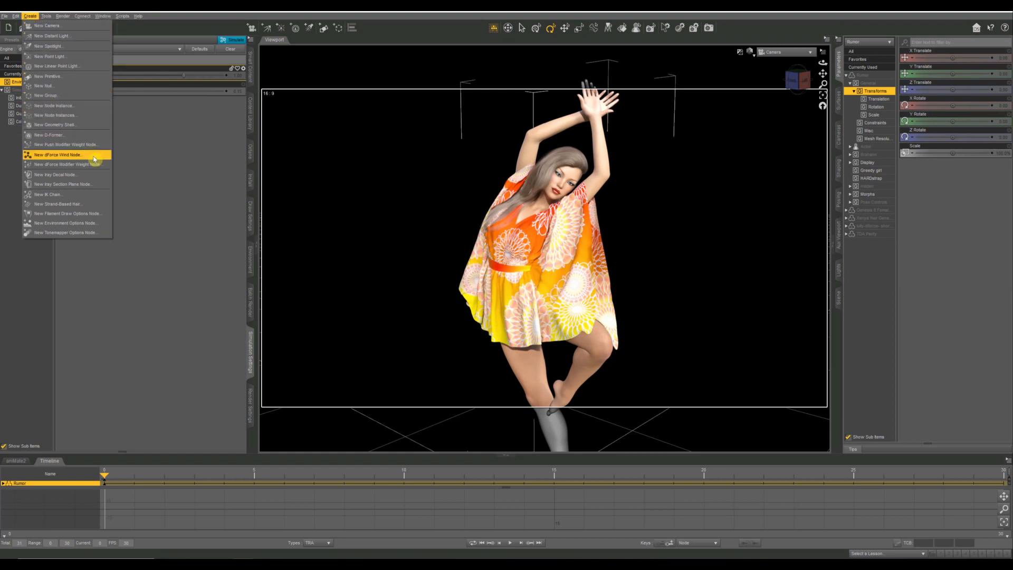
pyautogui.click(62, 157)
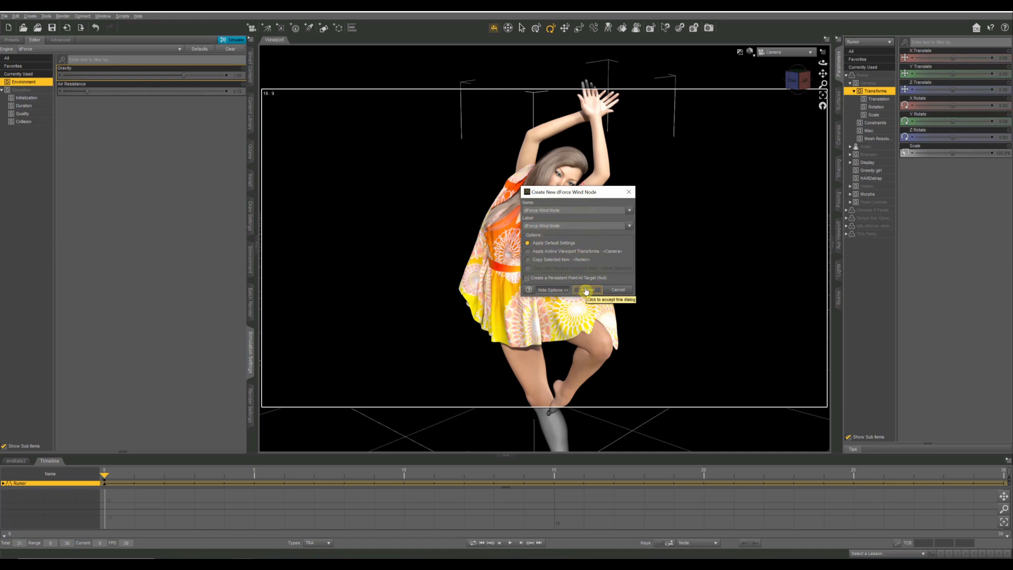
pyautogui.click(586, 290)
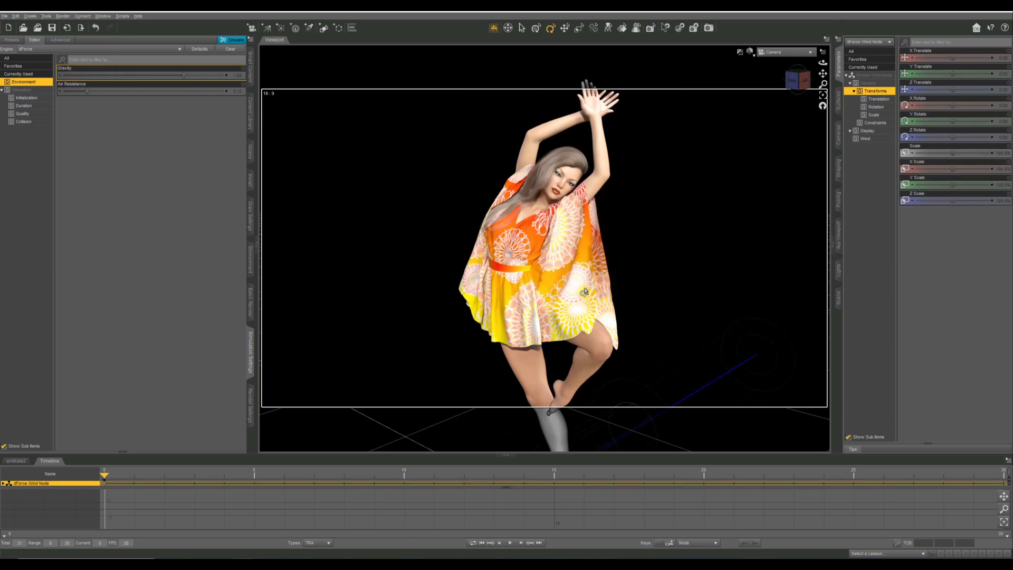
# In Perspective View, move the wind node away from the figure's feet to in front of her and raise it to about torso height.
pyautogui.click(796, 53)
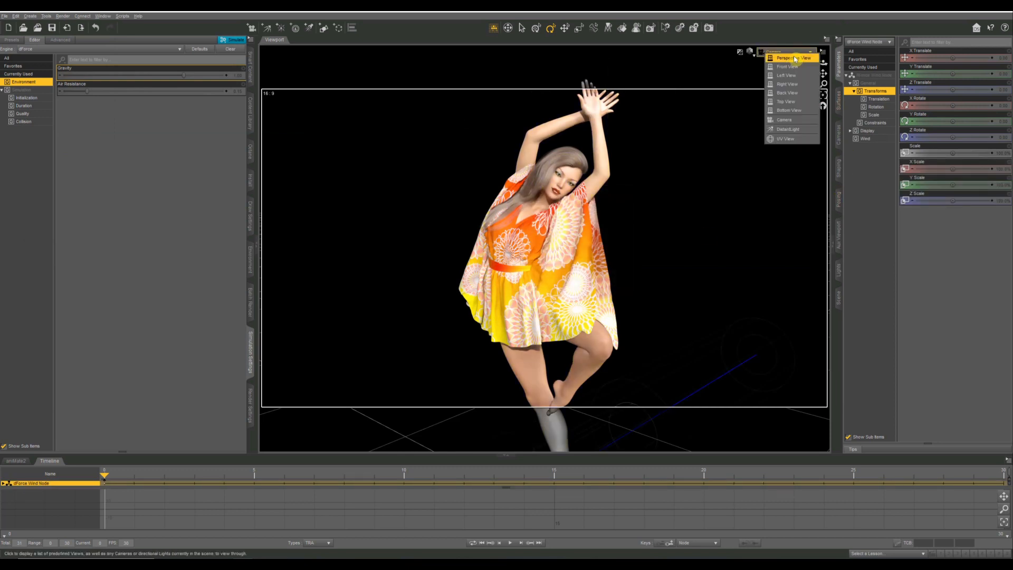
pyautogui.click(795, 58)
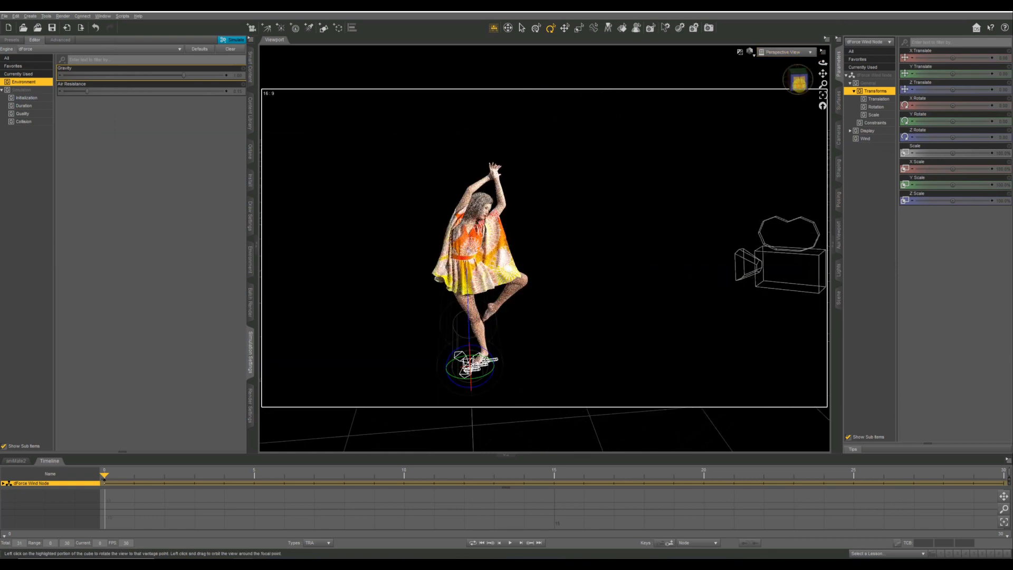
pyautogui.click(798, 85)
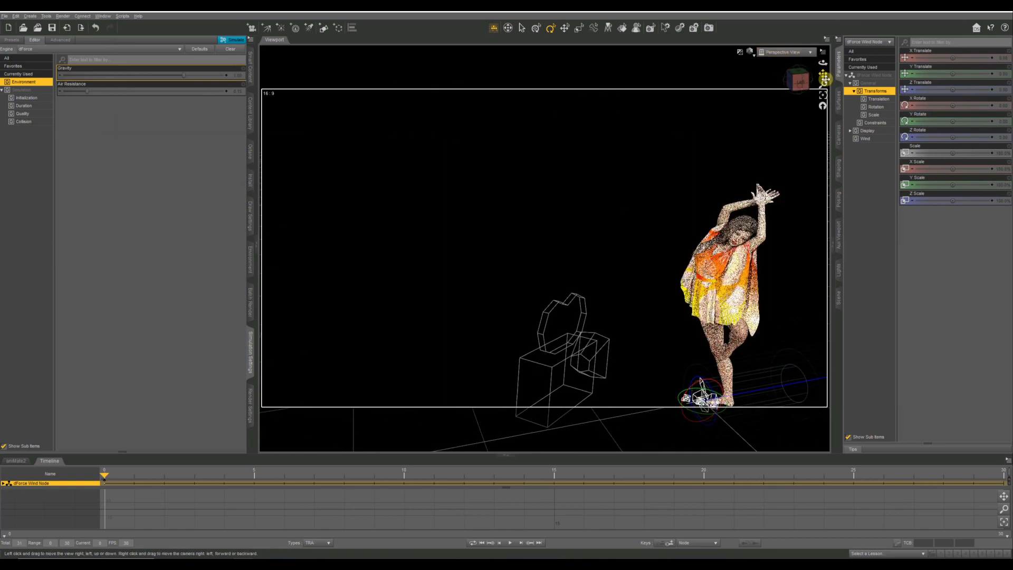
pyautogui.moveTo(823, 74); pyautogui.dragTo(556, 279)
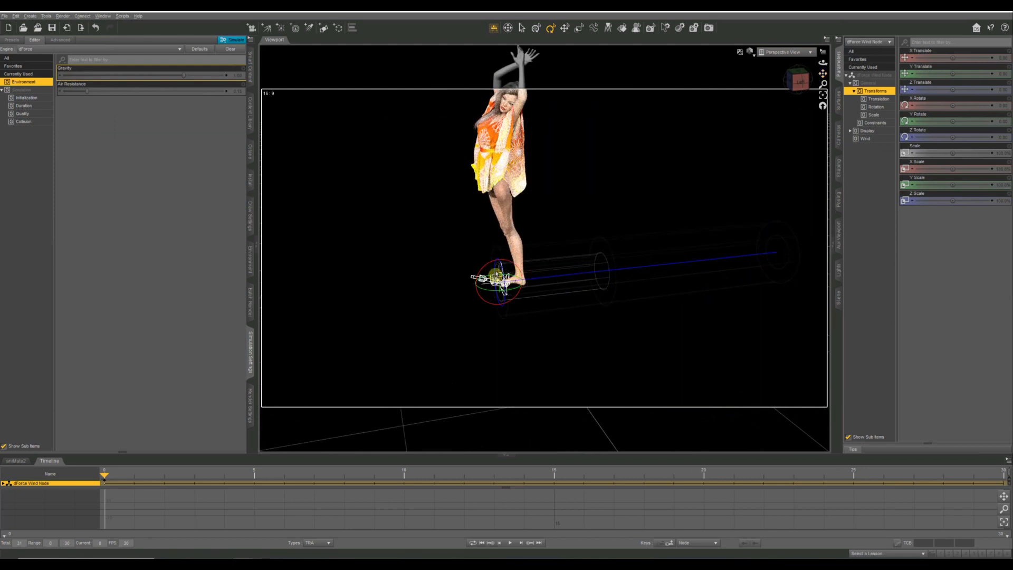
pyautogui.scroll(4, 501, 278)
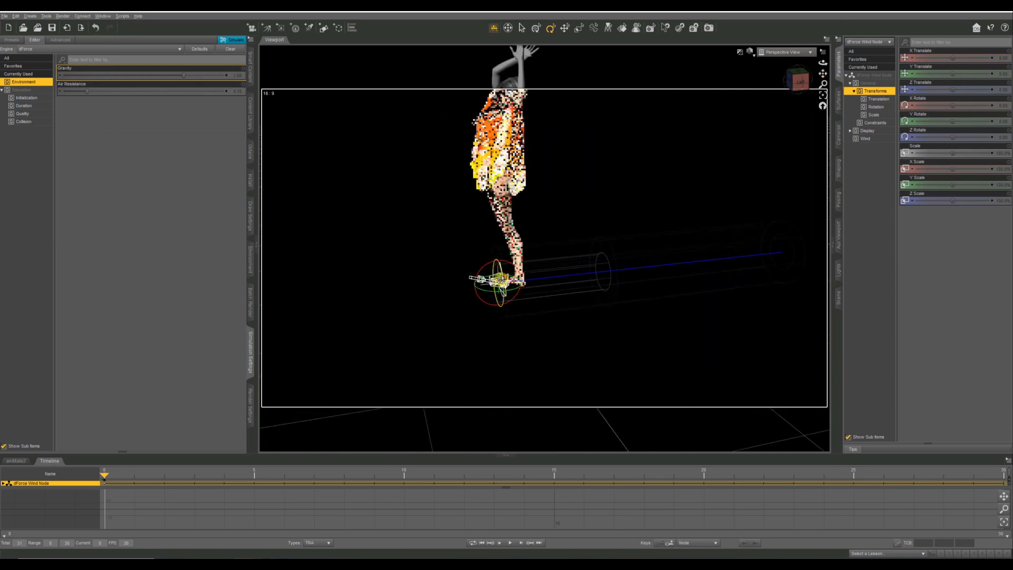
pyautogui.scroll(1, 501, 278)
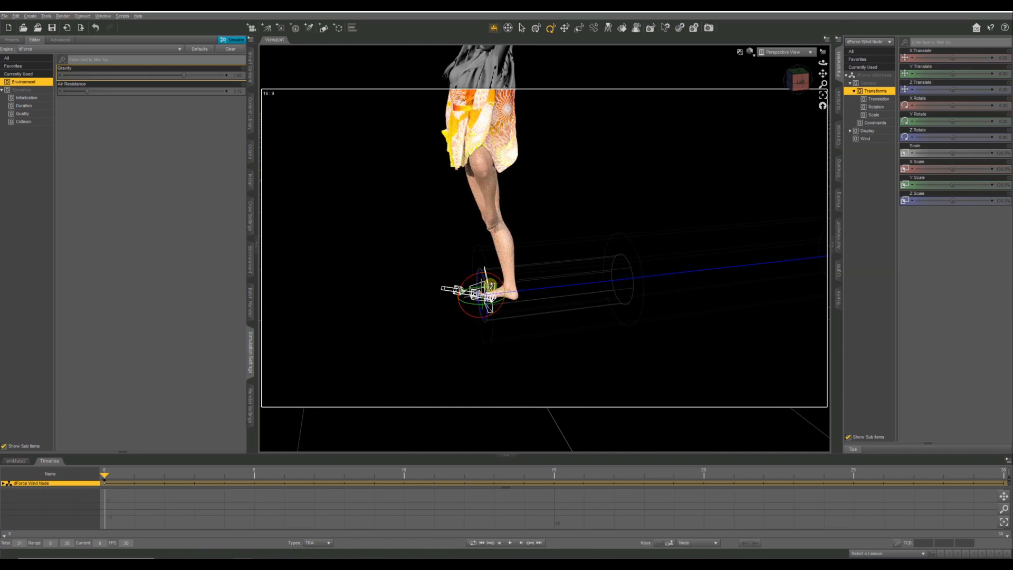
pyautogui.scroll(-4, 490, 285)
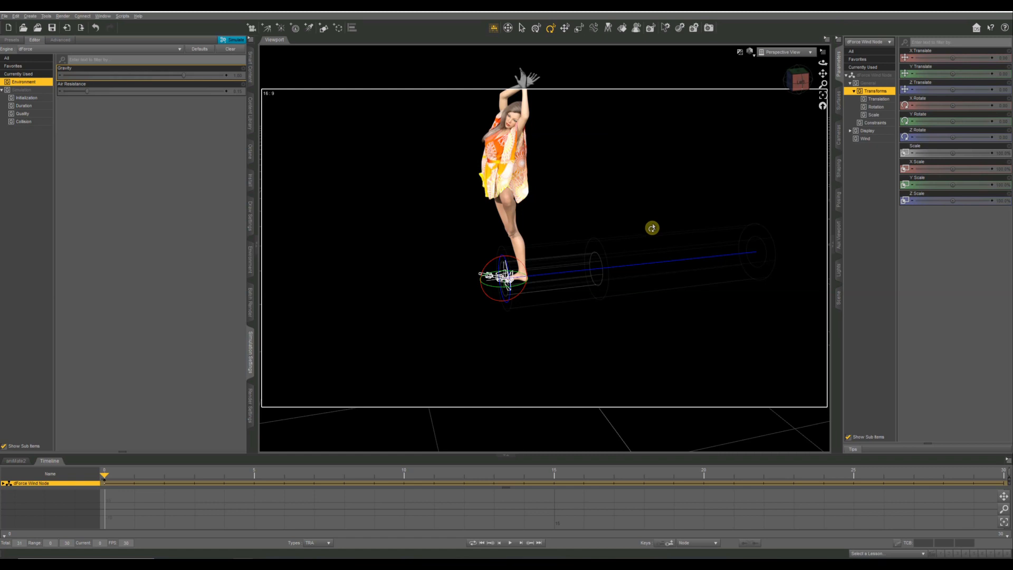
pyautogui.click(654, 265)
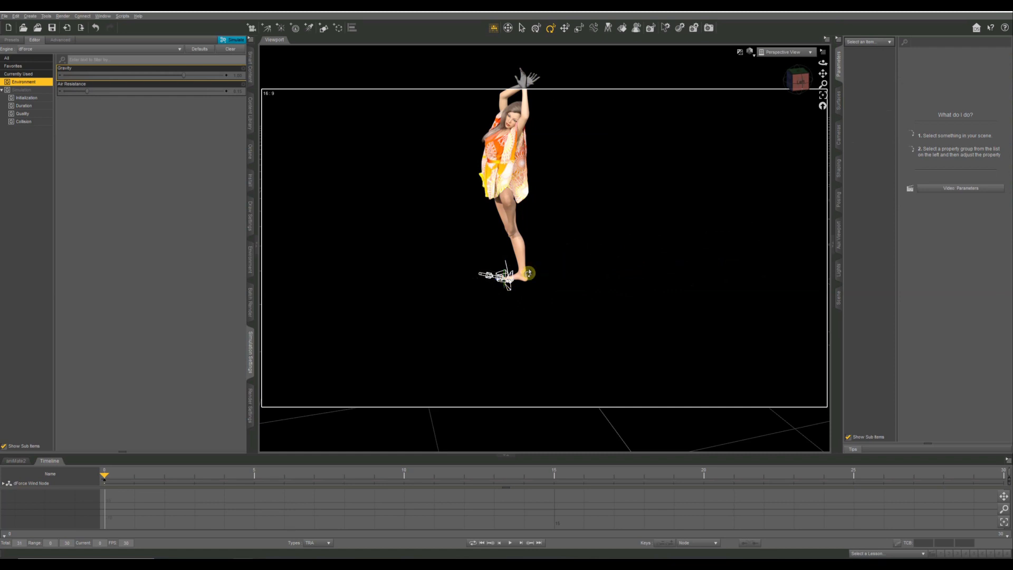
pyautogui.click(504, 275)
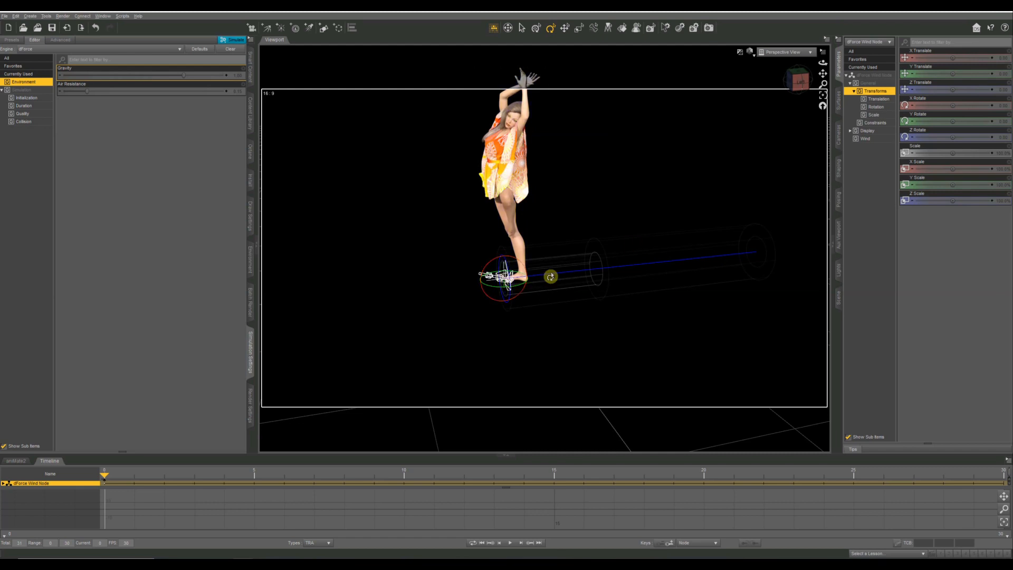
pyautogui.click(564, 28)
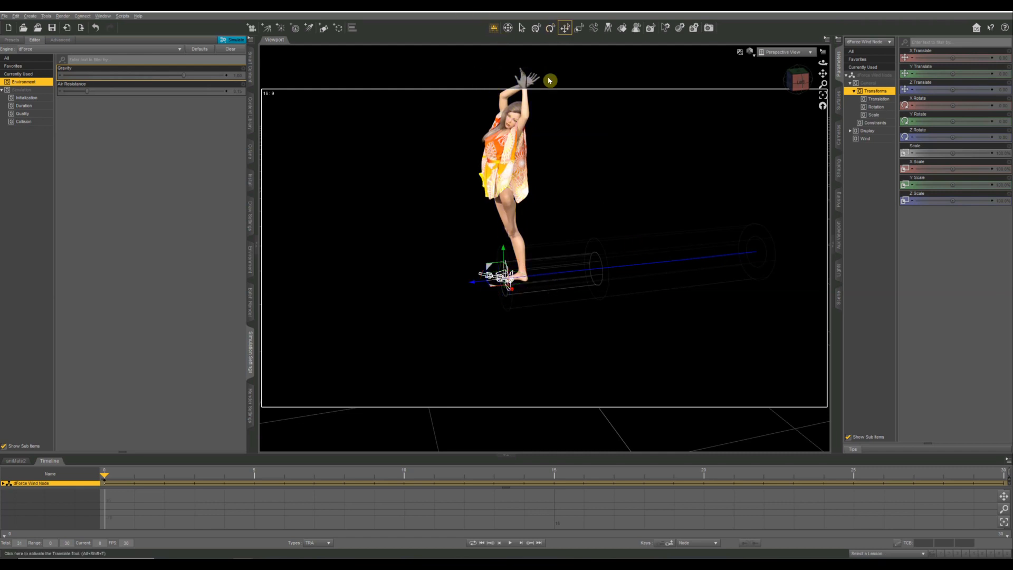
pyautogui.moveTo(473, 287); pyautogui.dragTo(287, 127)
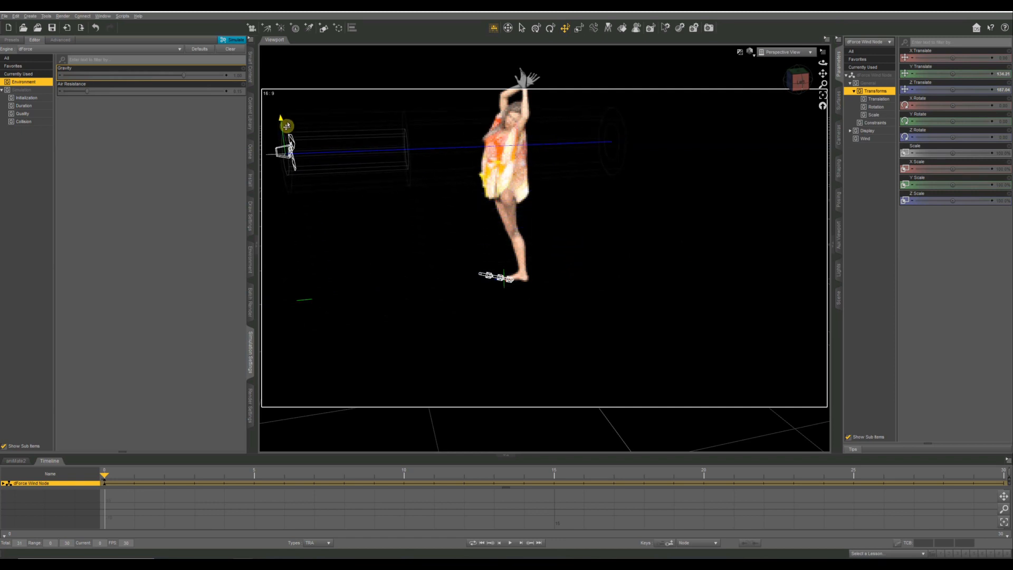
pyautogui.click(716, 206)
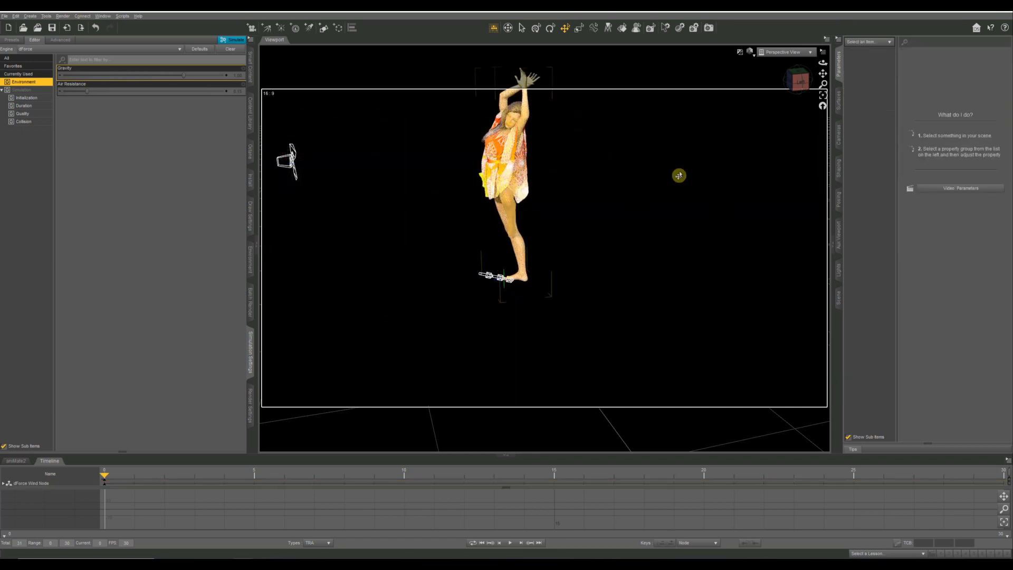
# Inspect the wind node from the figure's right side, reselect it, and review its General, Constraints, Display and Wind parameters.
pyautogui.scroll(5, 678, 170)
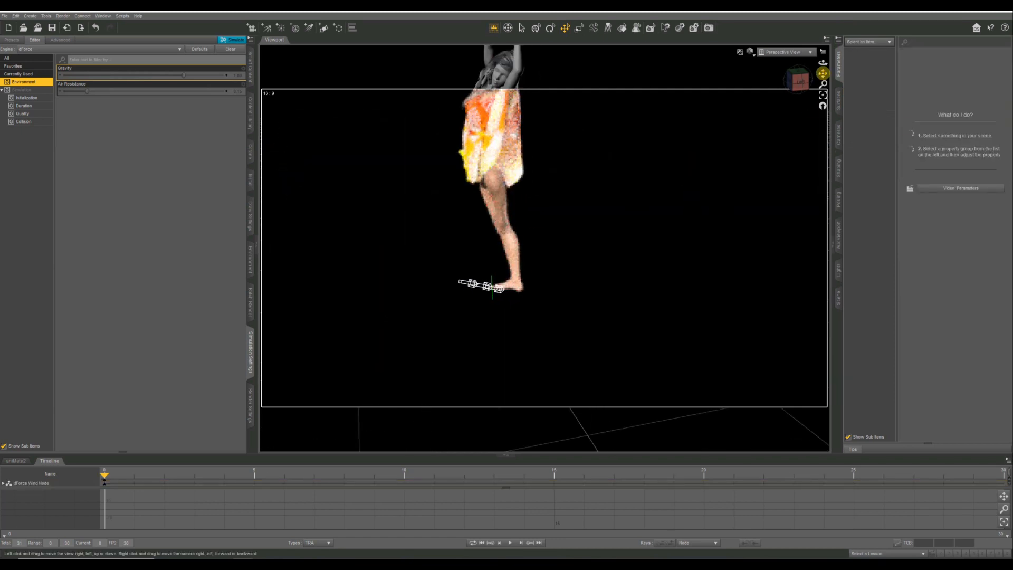
pyautogui.moveTo(822, 74); pyautogui.dragTo(800, 79)
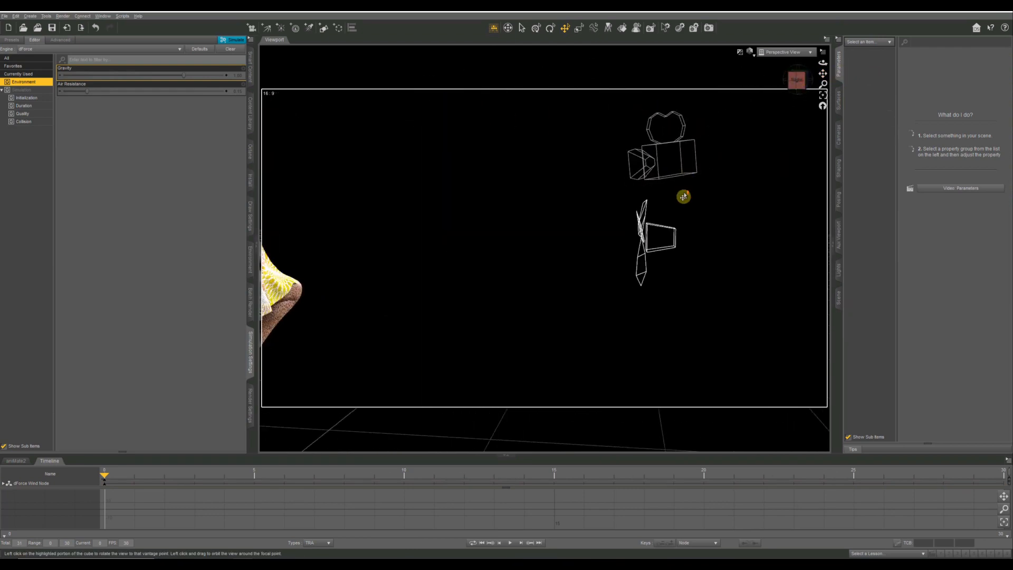
pyautogui.click(623, 241)
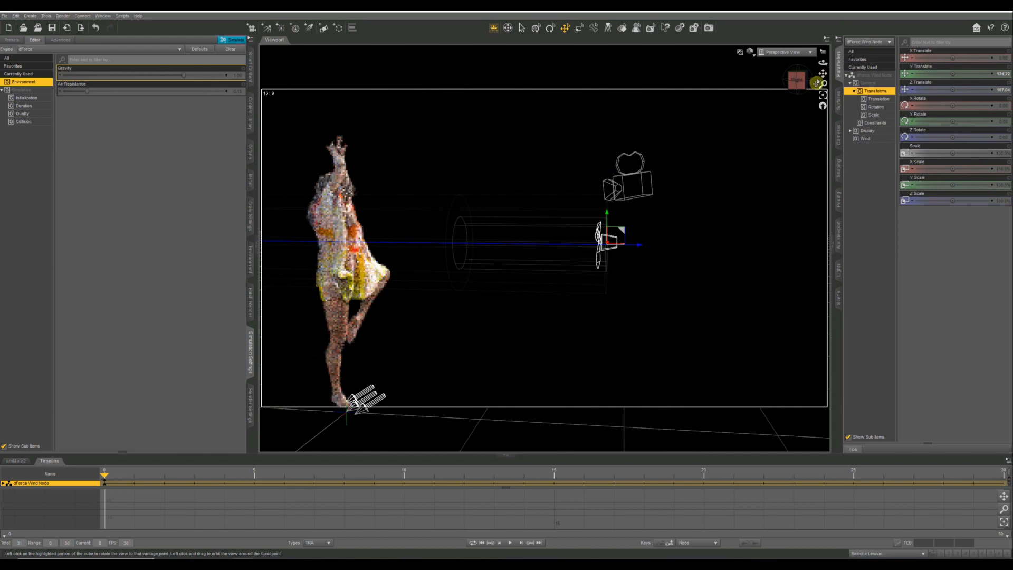
pyautogui.moveTo(823, 74); pyautogui.dragTo(823, 73)
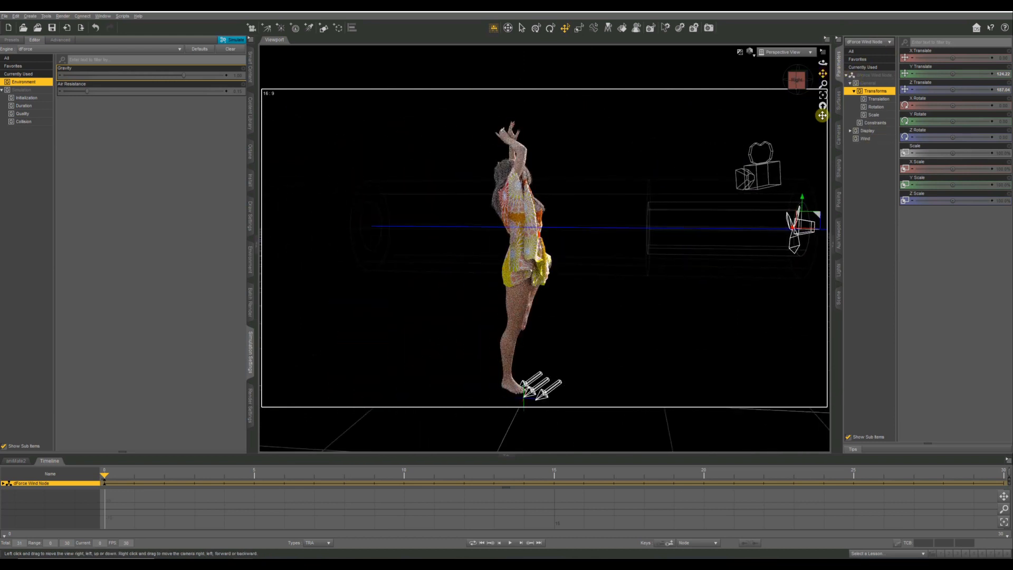
pyautogui.click(868, 77)
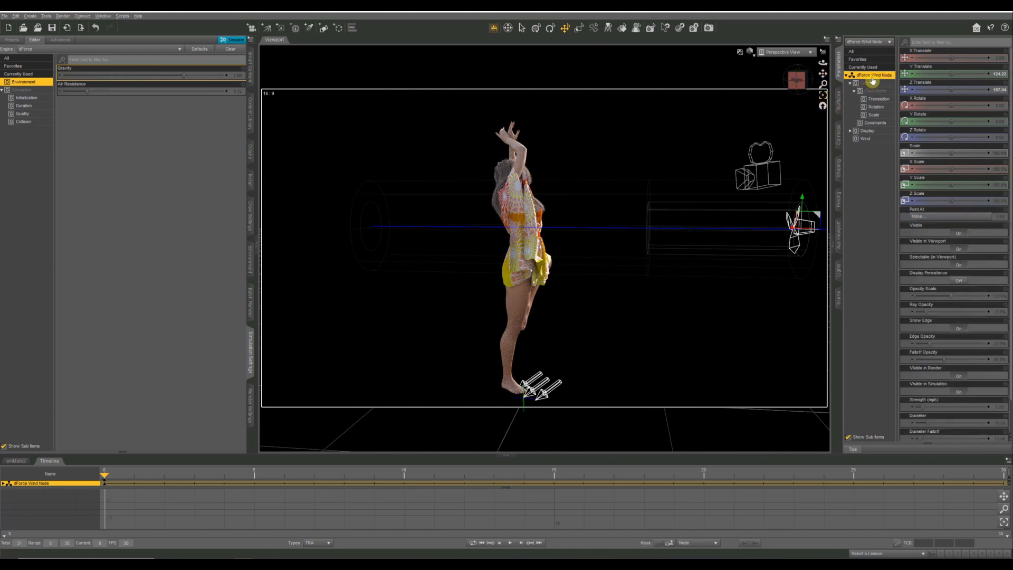
pyautogui.click(873, 92)
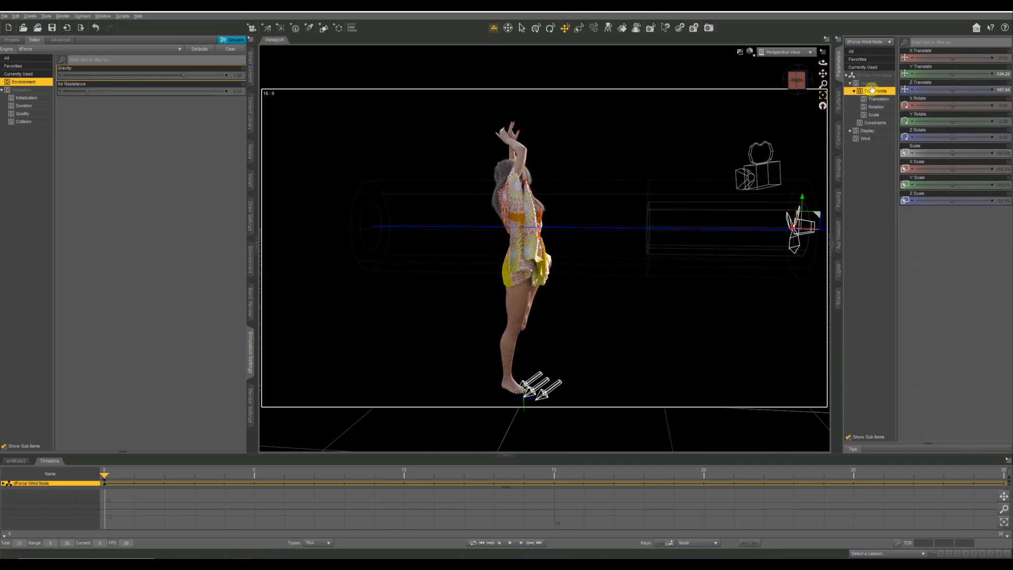
pyautogui.click(870, 83)
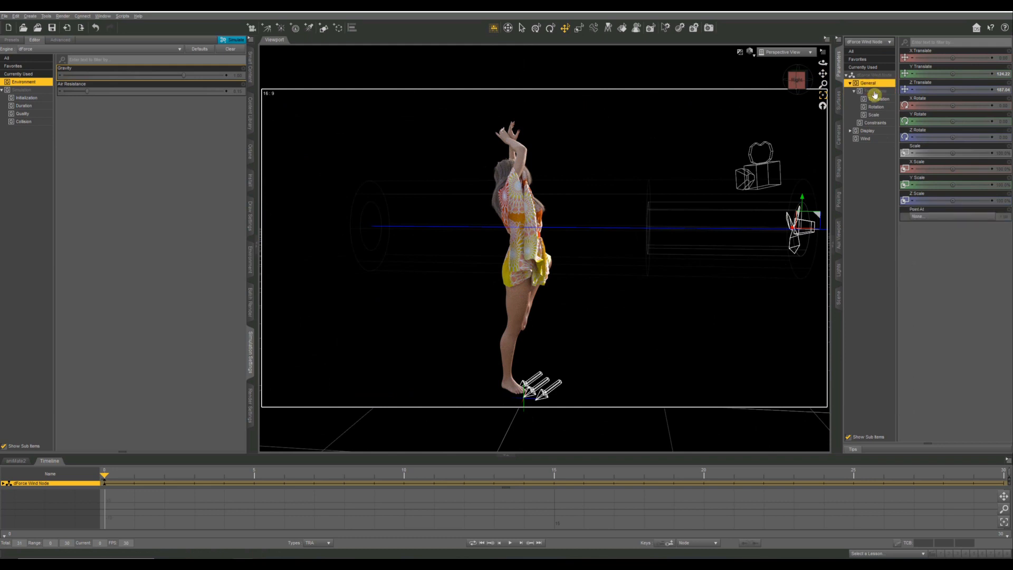
pyautogui.click(874, 92)
pyautogui.click(874, 123)
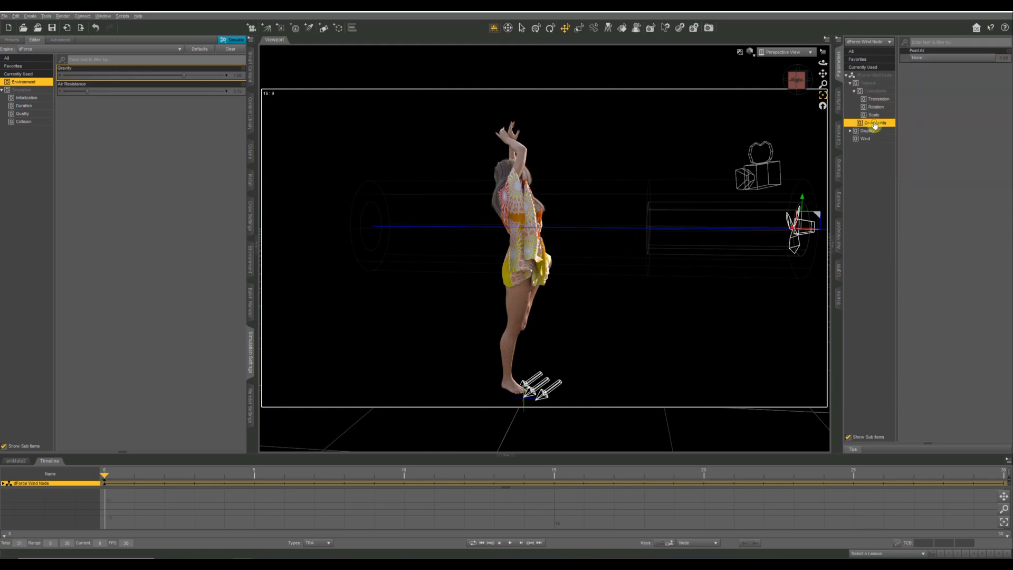
pyautogui.click(868, 131)
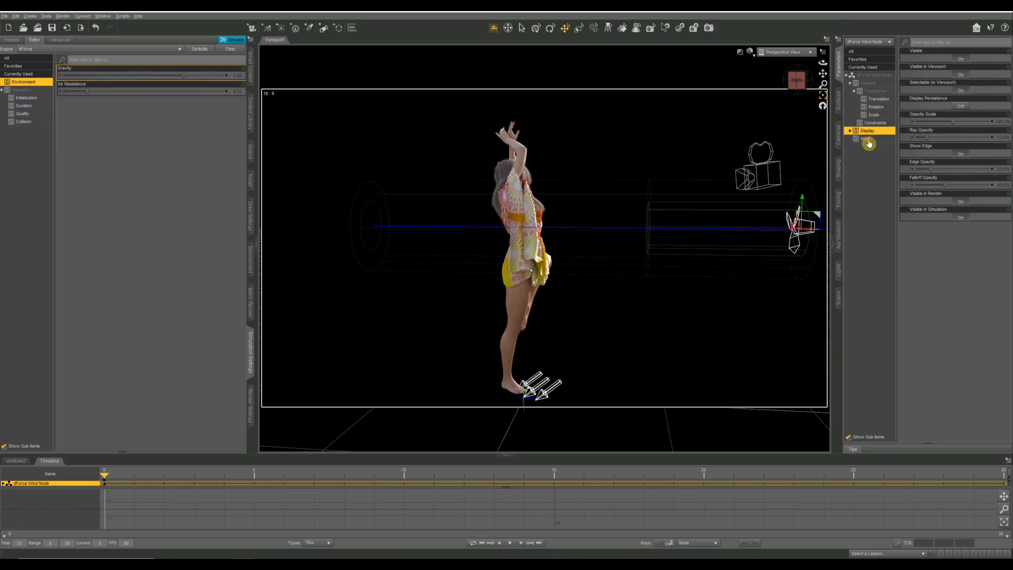
pyautogui.click(868, 139)
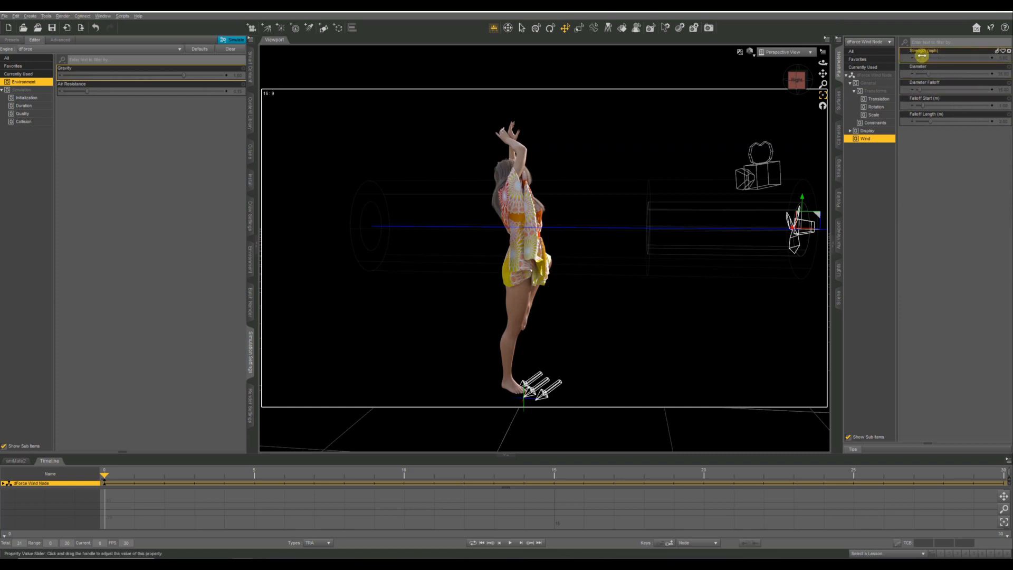
# Raise the wind node's Strength to about 45 mph and its Diameter to about 120.
pyautogui.moveTo(921, 55); pyautogui.dragTo(943, 60)
pyautogui.moveTo(935, 58); pyautogui.dragTo(967, 59)
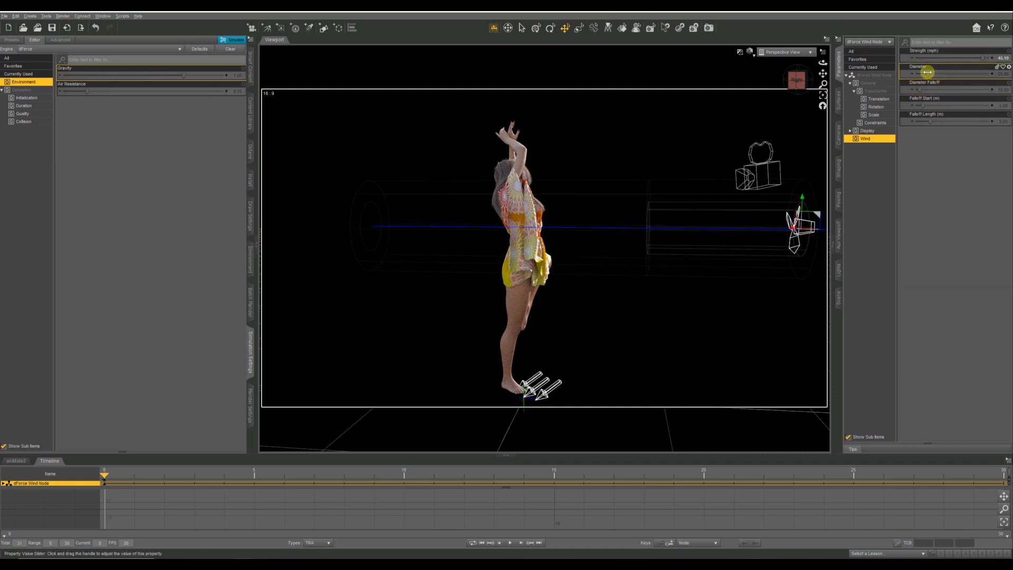
pyautogui.moveTo(927, 72)
pyautogui.mouseDown()
pyautogui.moveTo(994, 73)
pyautogui.moveTo(891, 85)
pyautogui.moveTo(1009, 75)
pyautogui.moveTo(891, 73)
pyautogui.moveTo(1007, 78)
pyautogui.moveTo(959, 76)
pyautogui.mouseUp()
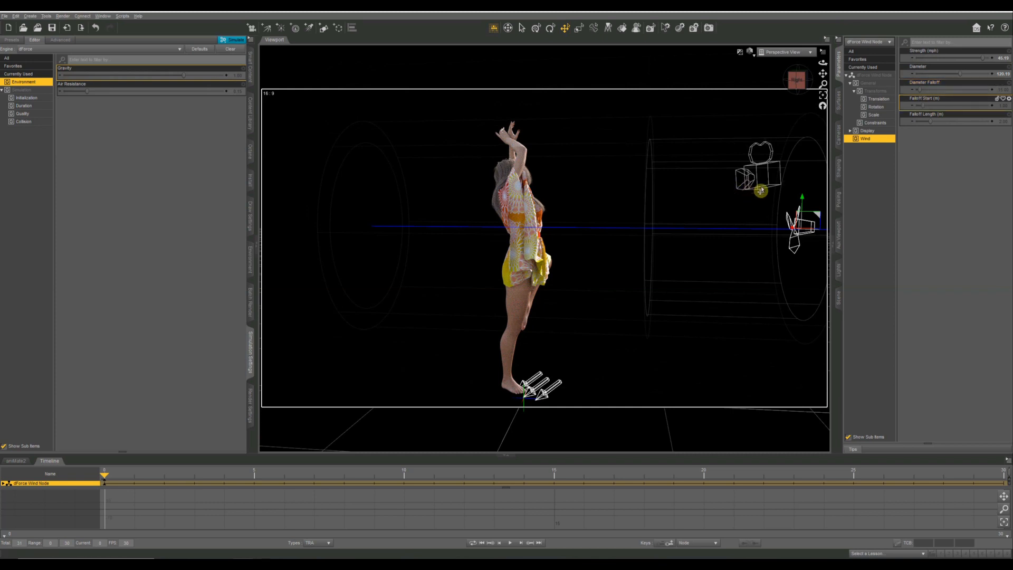
# Set the wind node's Diameter Falloff to 1.00, Falloff Start to about 2.1 m and Falloff Length to about 2.5 m.
pyautogui.scroll(-2, 760, 191)
pyautogui.moveTo(824, 81); pyautogui.dragTo(825, 127)
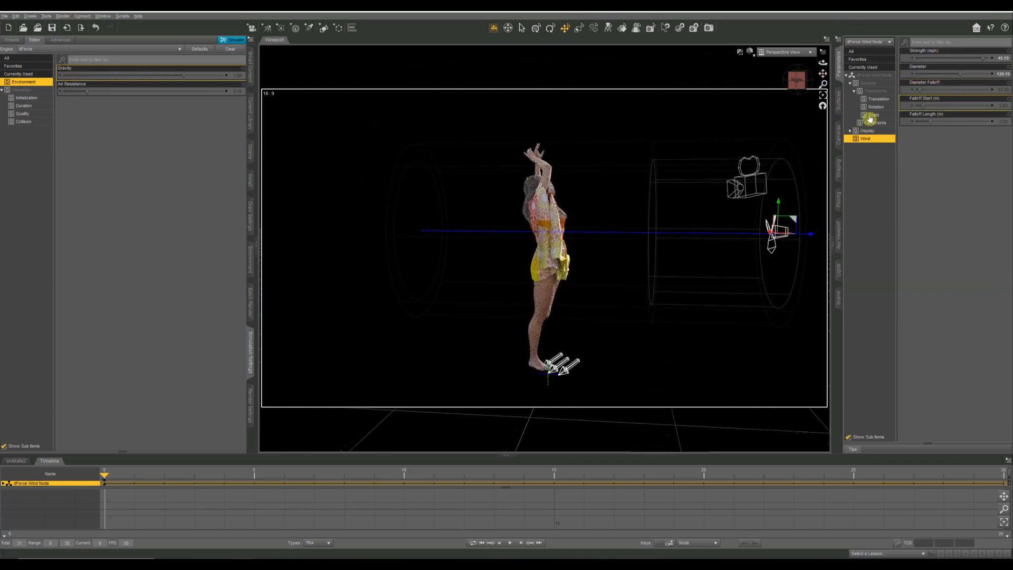
pyautogui.moveTo(918, 90); pyautogui.dragTo(926, 91)
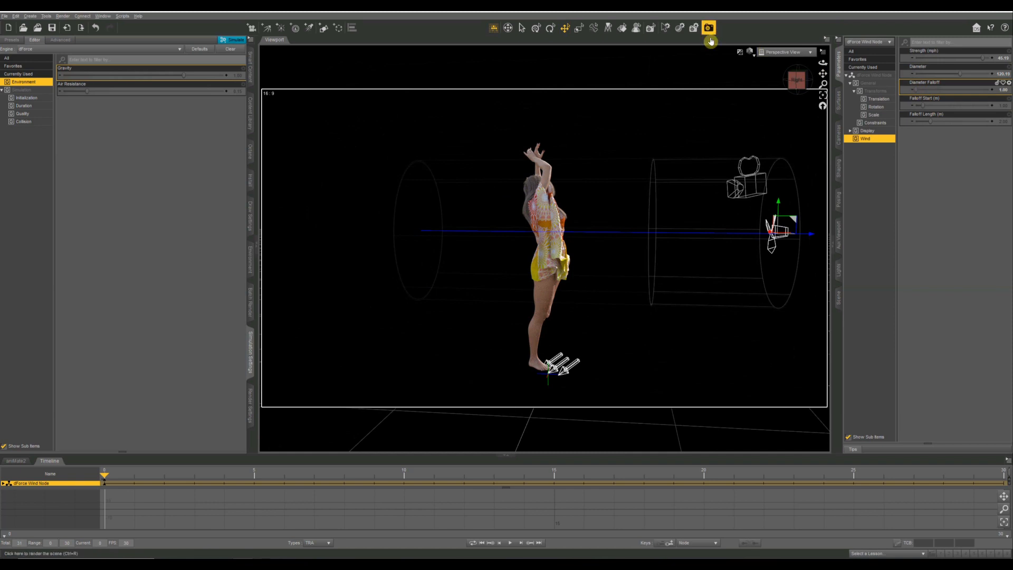
pyautogui.click(570, 206)
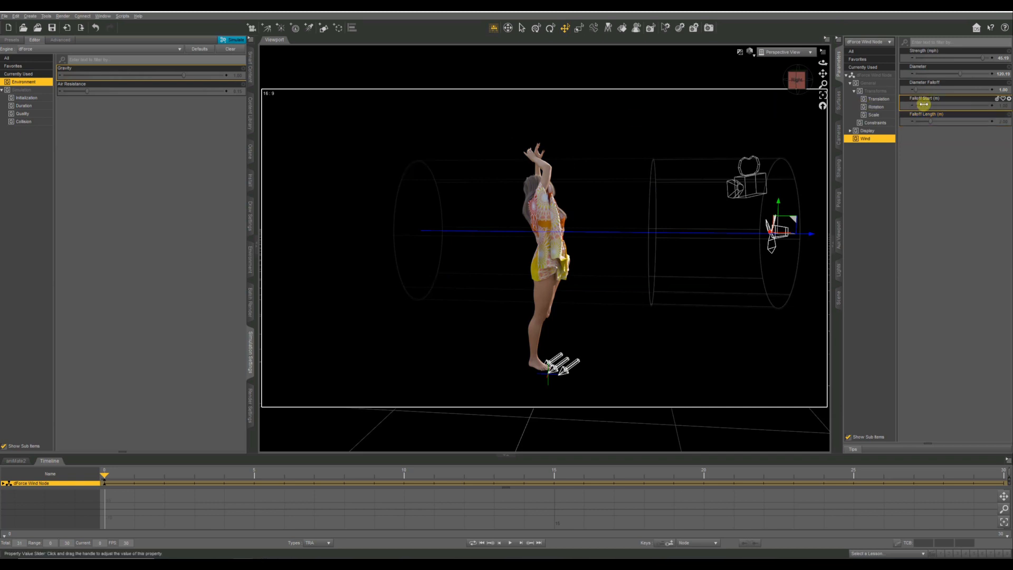
pyautogui.moveTo(930, 105); pyautogui.dragTo(956, 95)
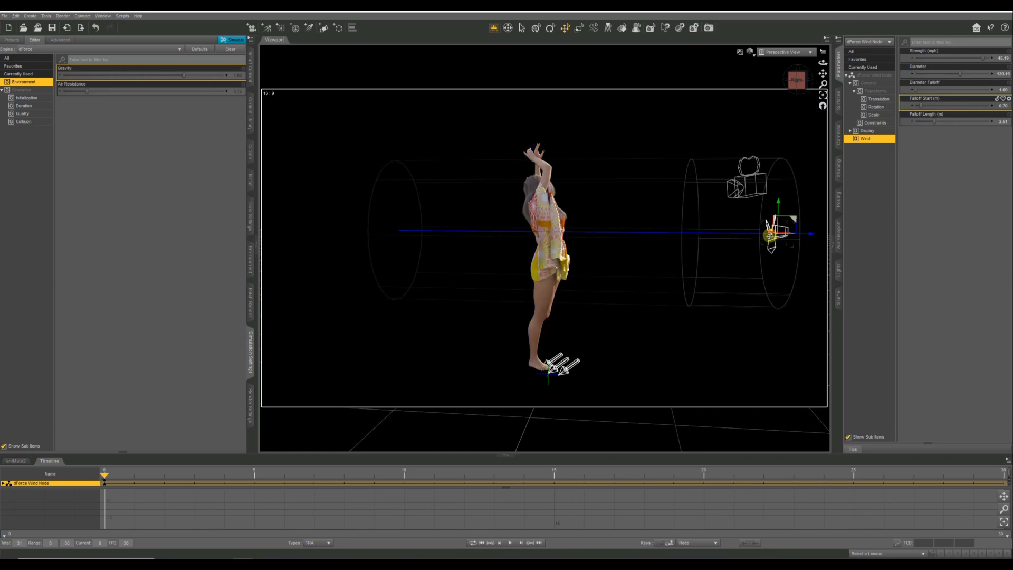
pyautogui.moveTo(920, 104); pyautogui.dragTo(927, 103)
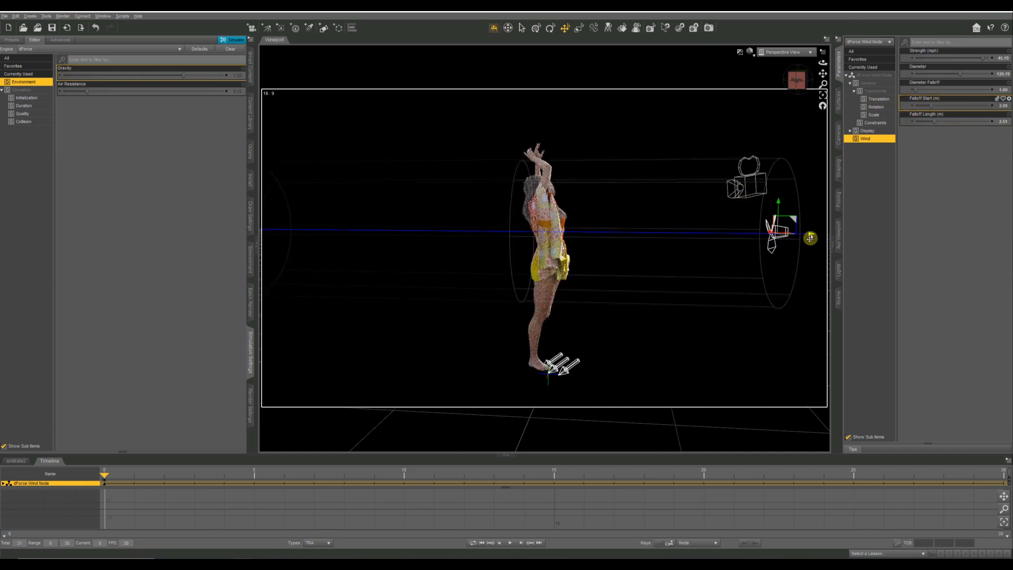
# Move the wind node closer to the figure along its Z axis and keep the node selected.
pyautogui.moveTo(810, 237); pyautogui.dragTo(724, 245)
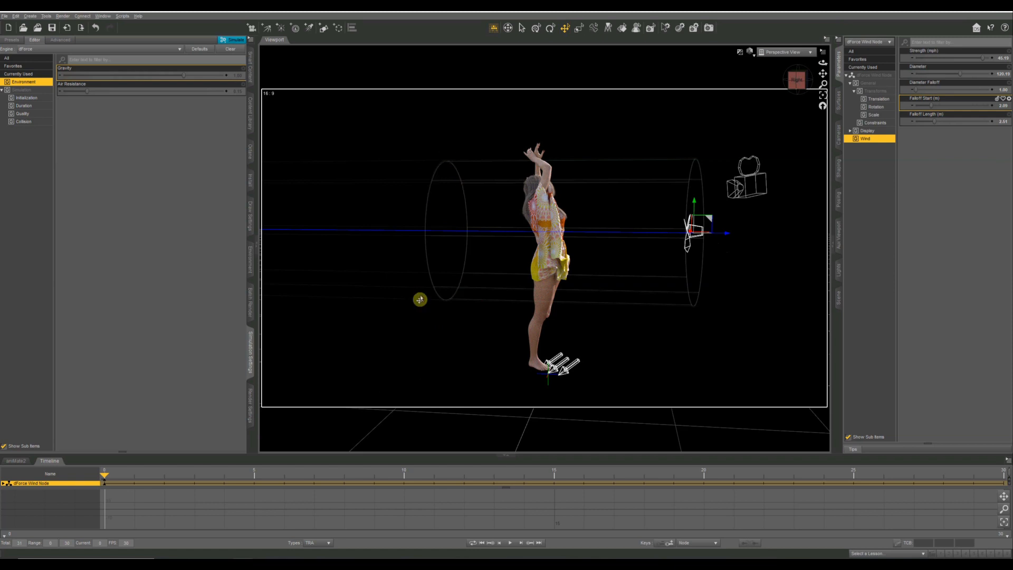
pyautogui.click(727, 236)
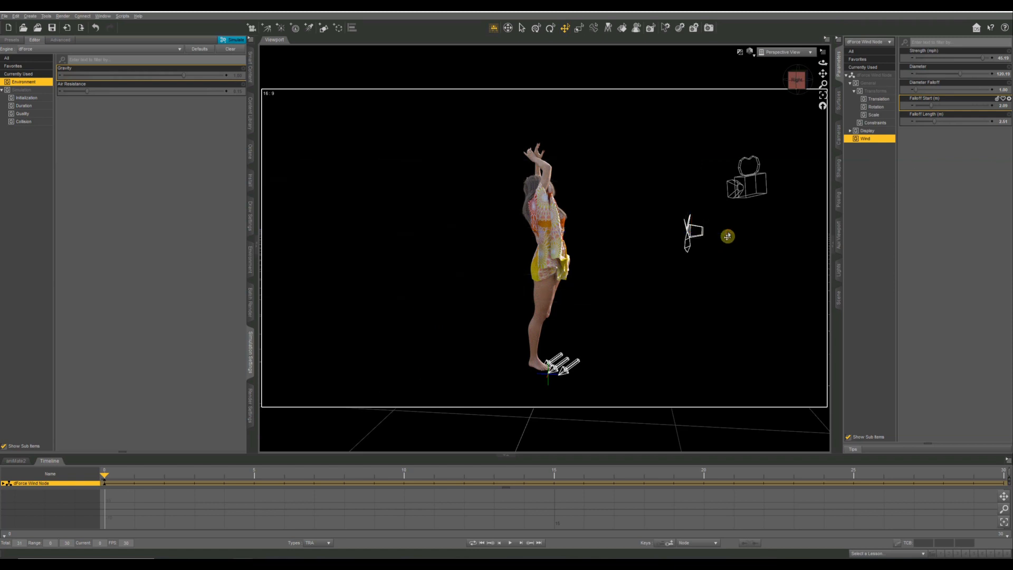
pyautogui.click(694, 231)
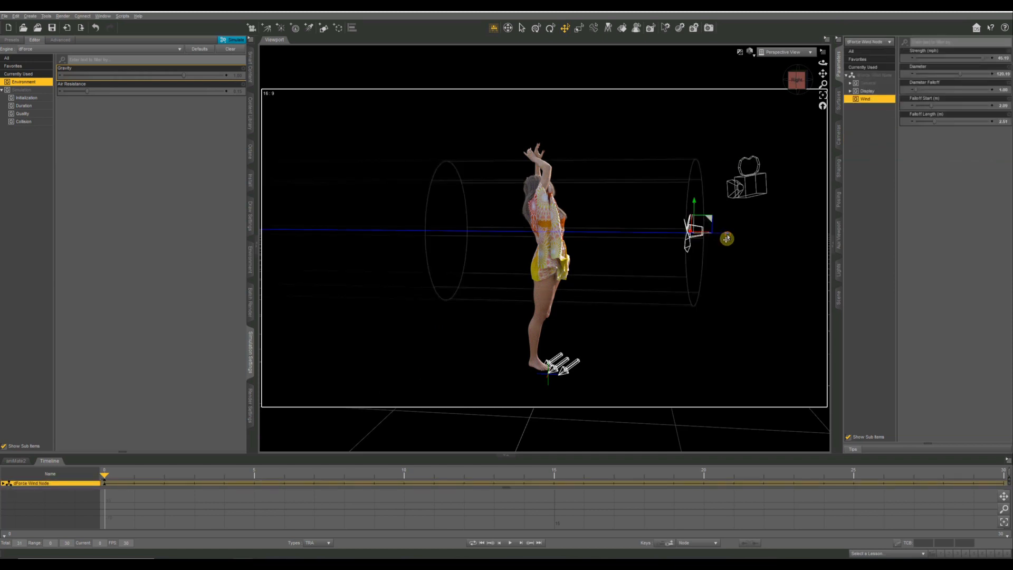
pyautogui.click(727, 239)
pyautogui.click(696, 232)
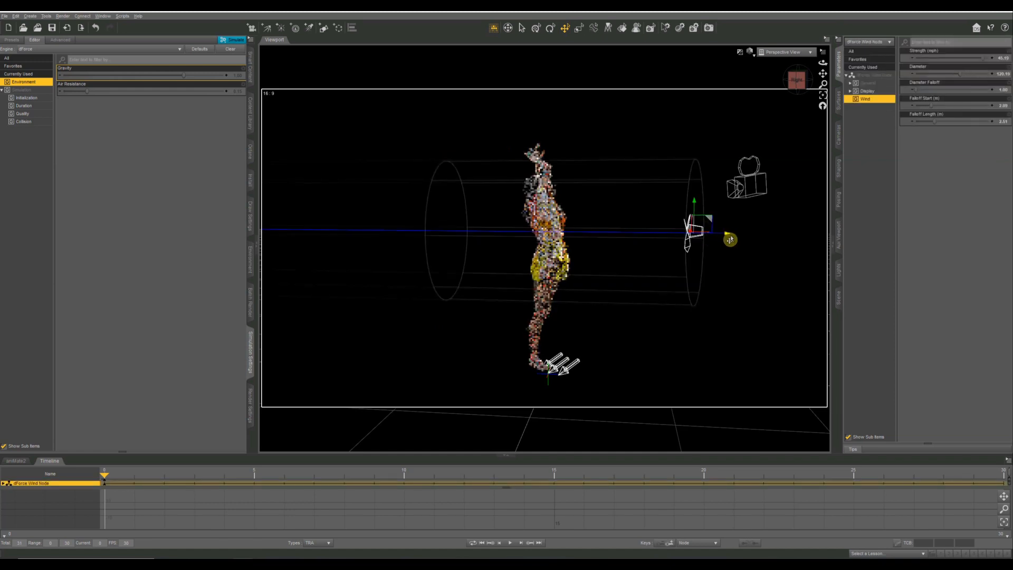
# Move the wind node farther away from the front of the figure along its Z axis.
pyautogui.moveTo(730, 239); pyautogui.dragTo(963, 221)
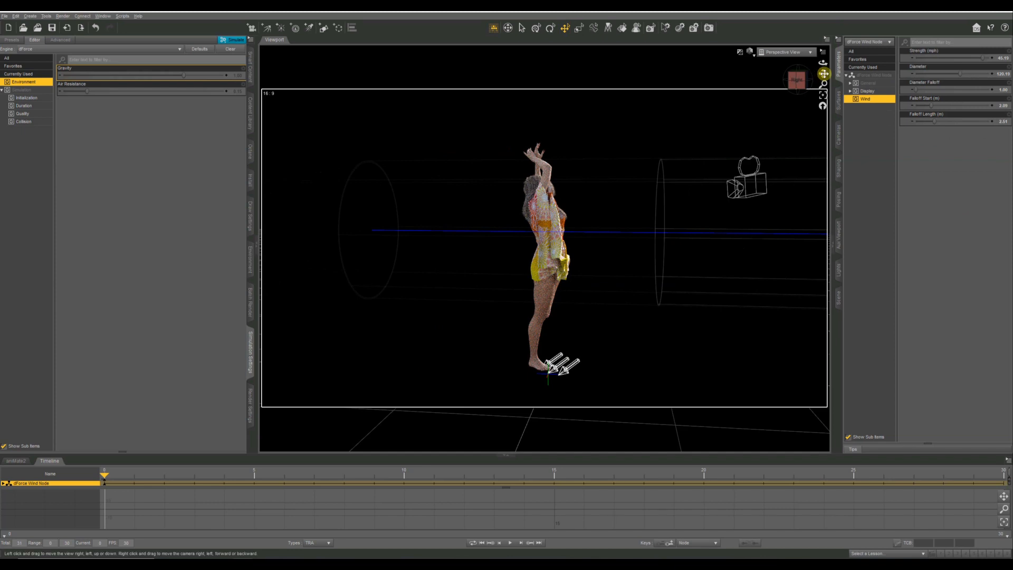
pyautogui.moveTo(822, 73); pyautogui.dragTo(822, 74)
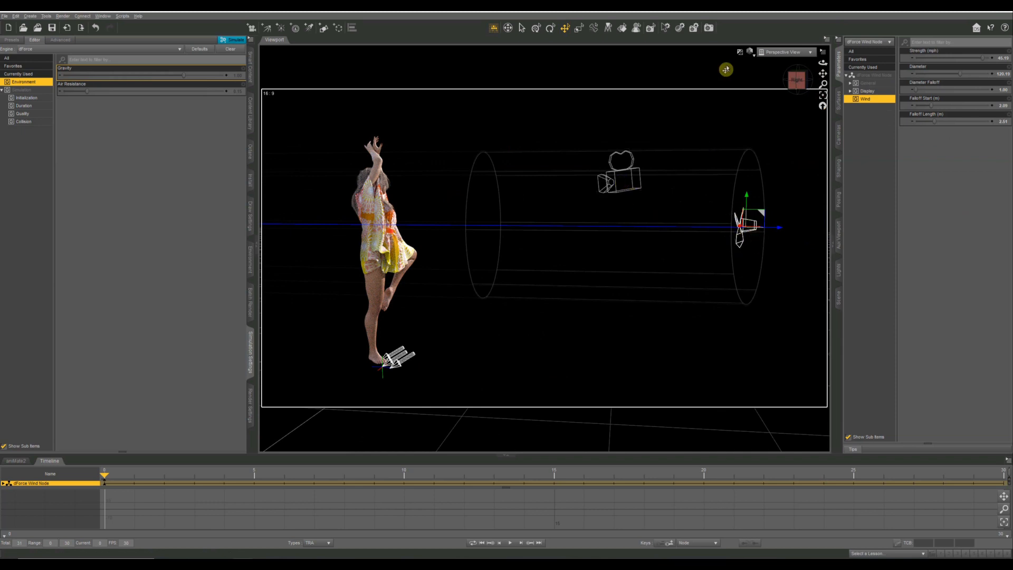
# Check the figure and wind field through the DistantLight view, and return to the Perspective View.
pyautogui.click(763, 53)
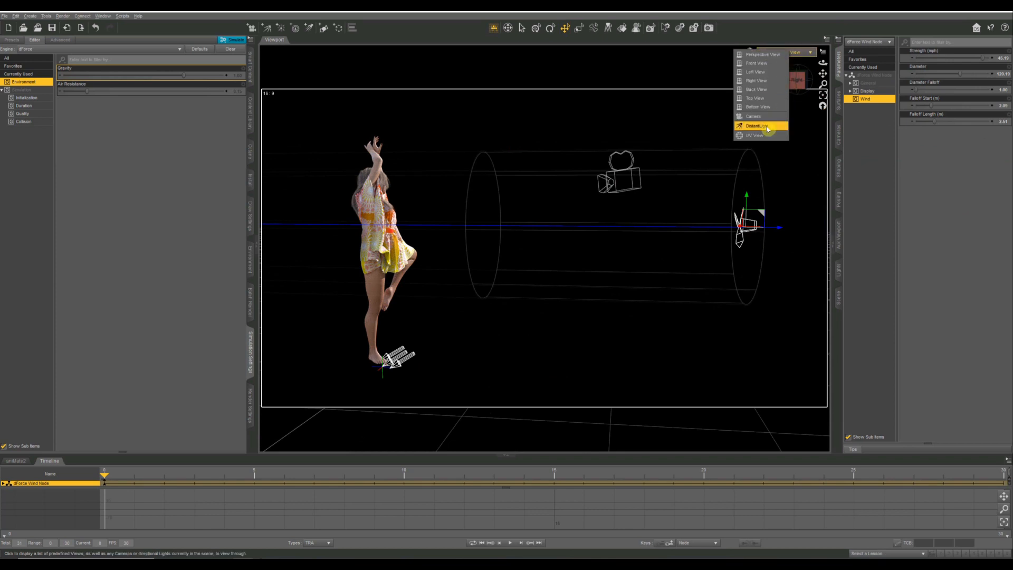
pyautogui.click(799, 54)
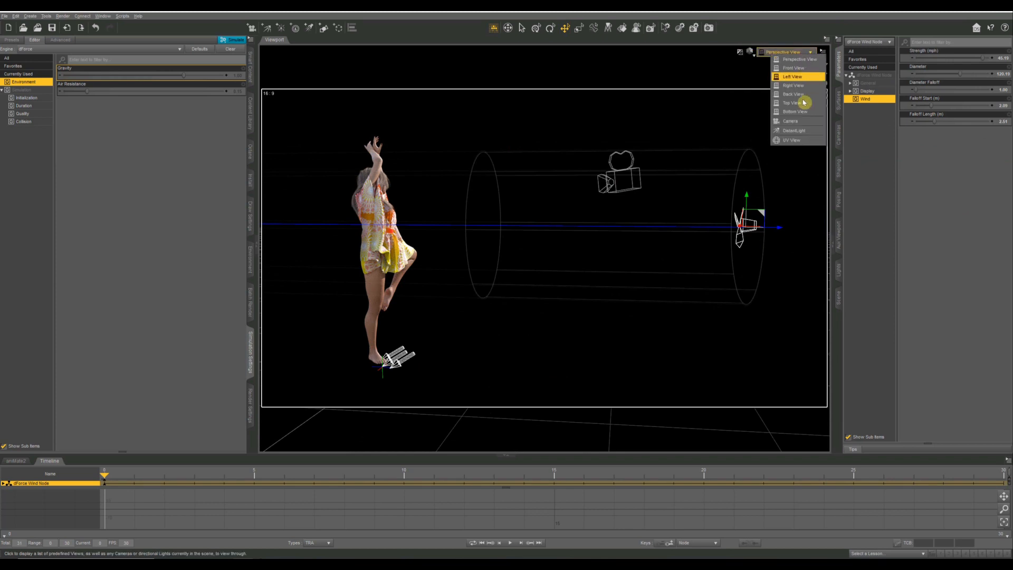
pyautogui.click(801, 136)
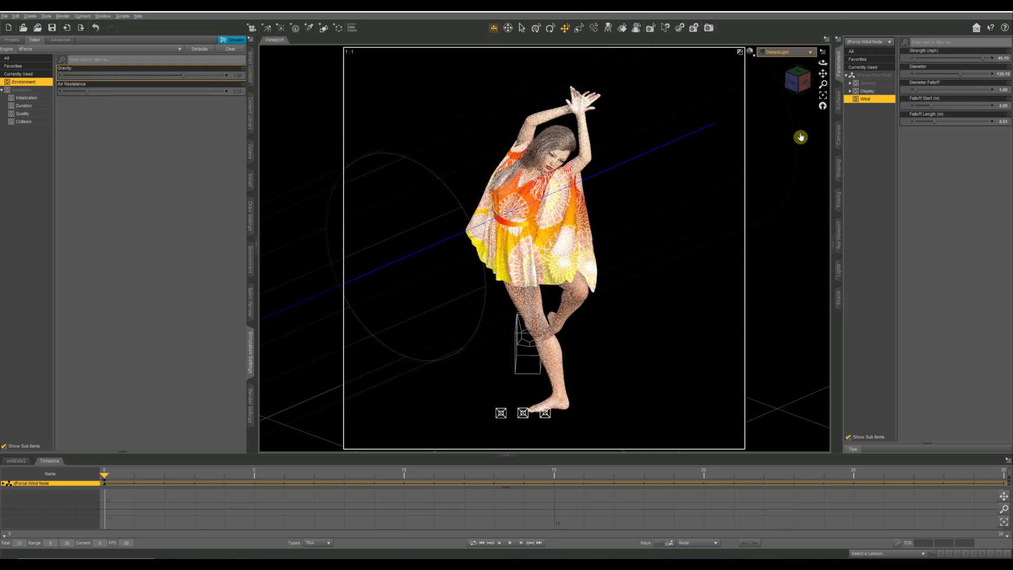
pyautogui.click(790, 52)
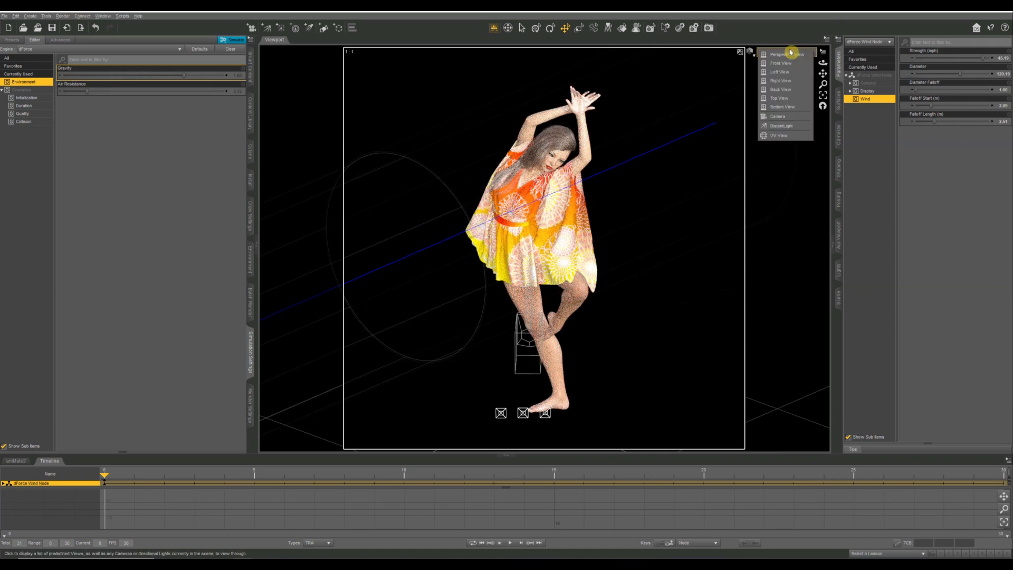
pyautogui.click(787, 55)
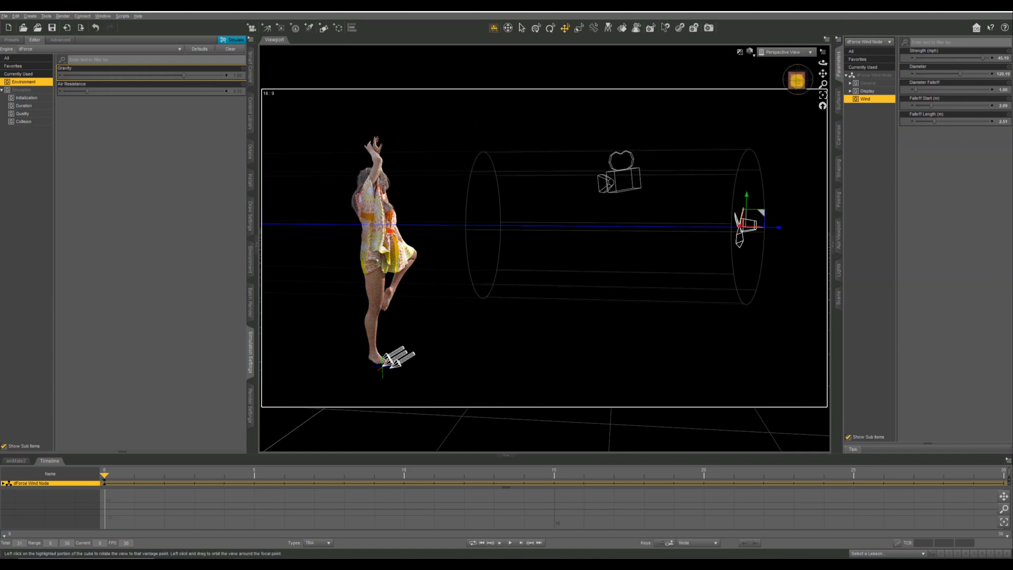
# Shift the wind node slightly along its X axis to centre it on the figure, and keep the node selected.
pyautogui.moveTo(795, 82); pyautogui.dragTo(797, 80)
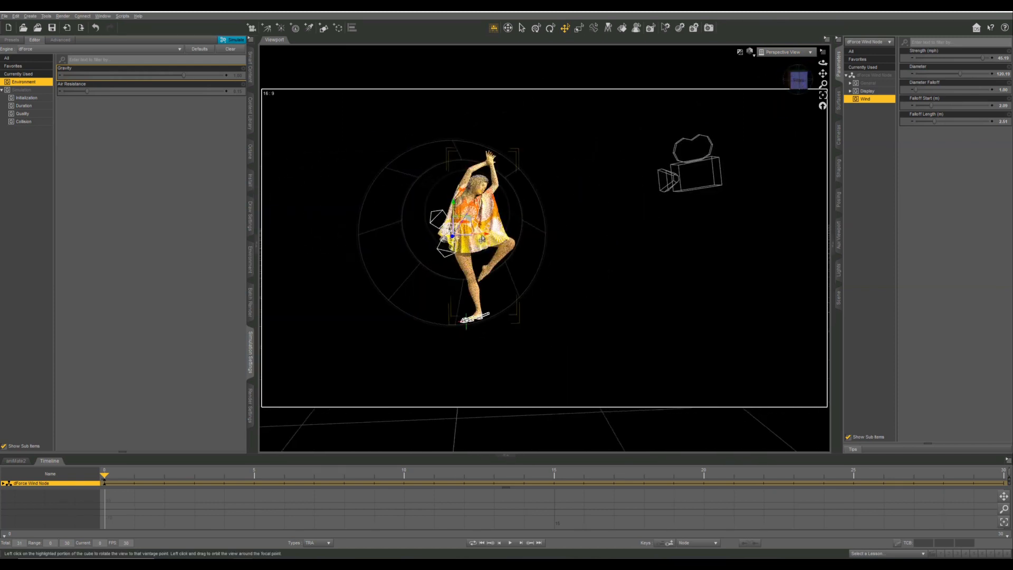
pyautogui.moveTo(486, 236); pyautogui.dragTo(504, 237)
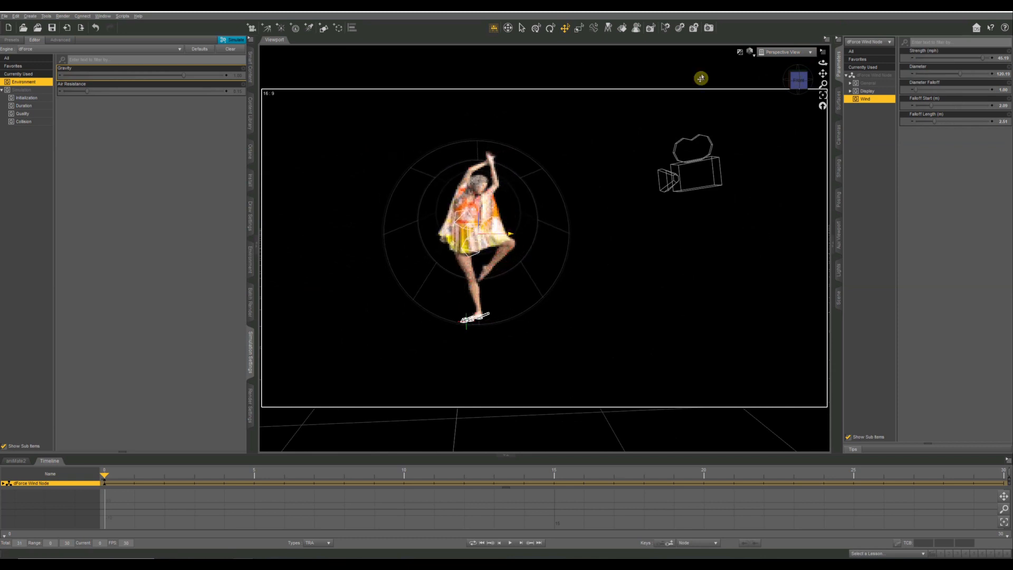
pyautogui.moveTo(797, 79); pyautogui.dragTo(833, 77)
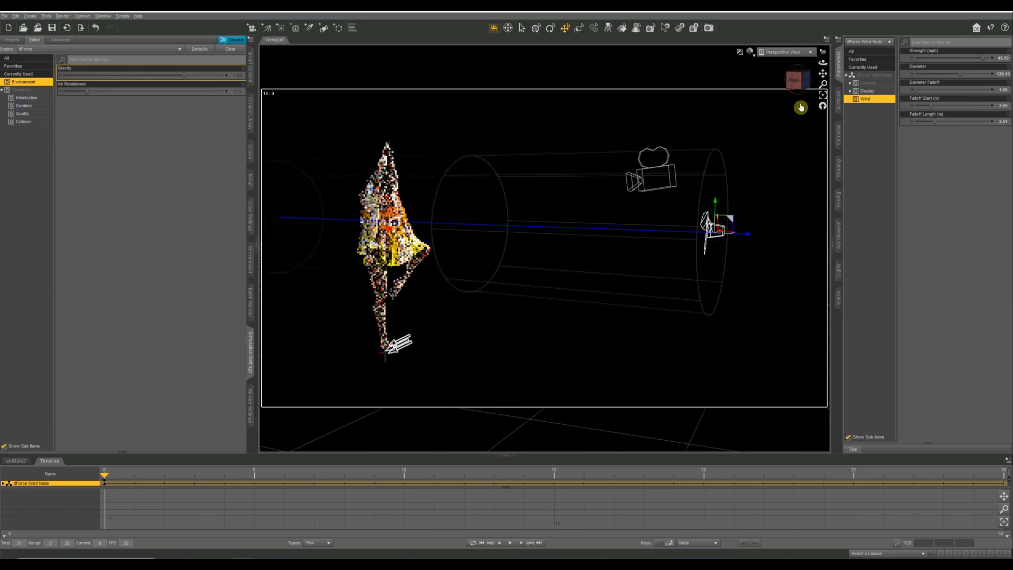
pyautogui.click(748, 239)
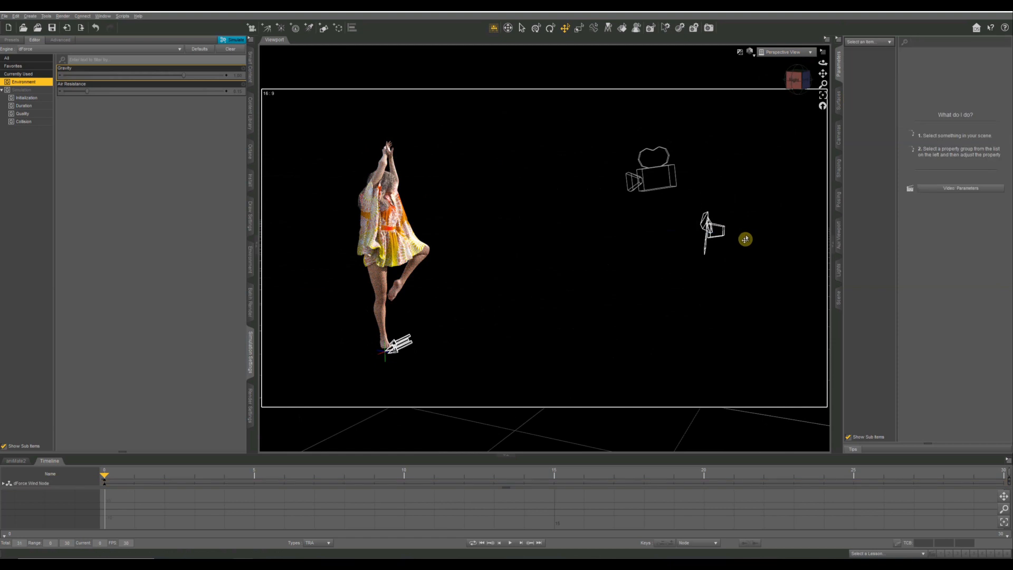
pyautogui.click(718, 237)
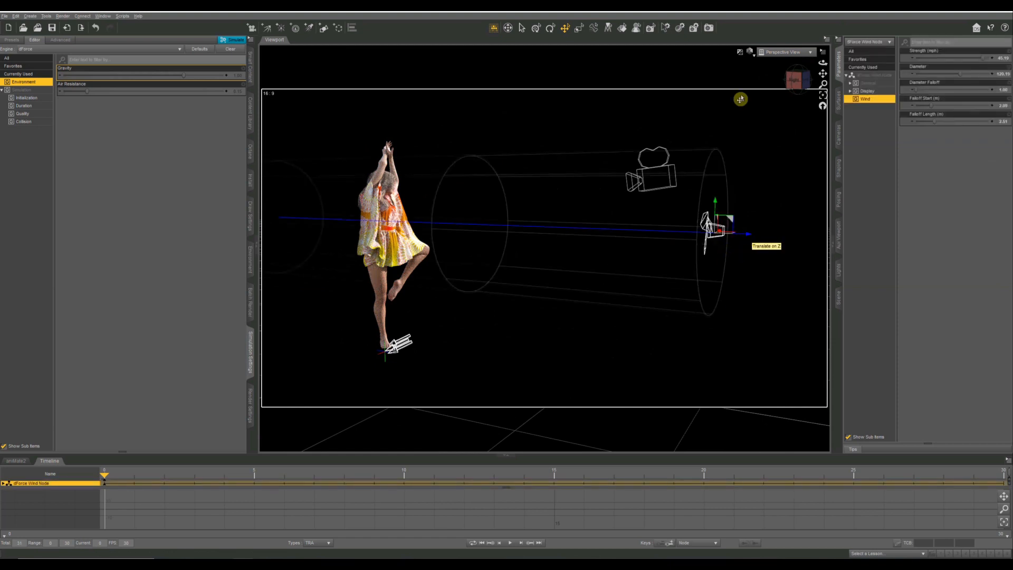
# Create a new camera, switch the viewport to look through it, and frame it closely on the figure.
pyautogui.moveTo(800, 80); pyautogui.dragTo(814, 83)
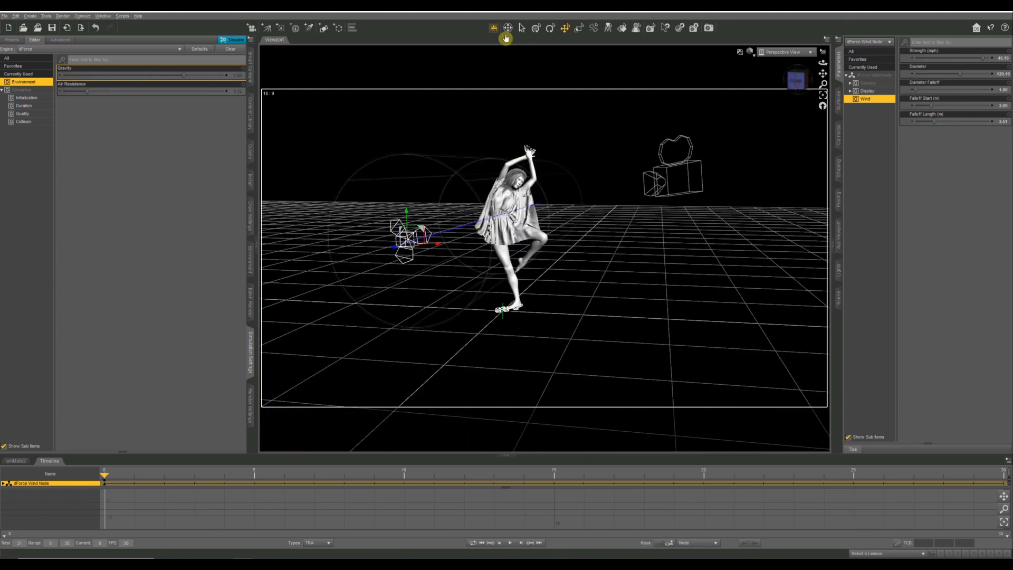
pyautogui.click(251, 30)
pyautogui.click(589, 240)
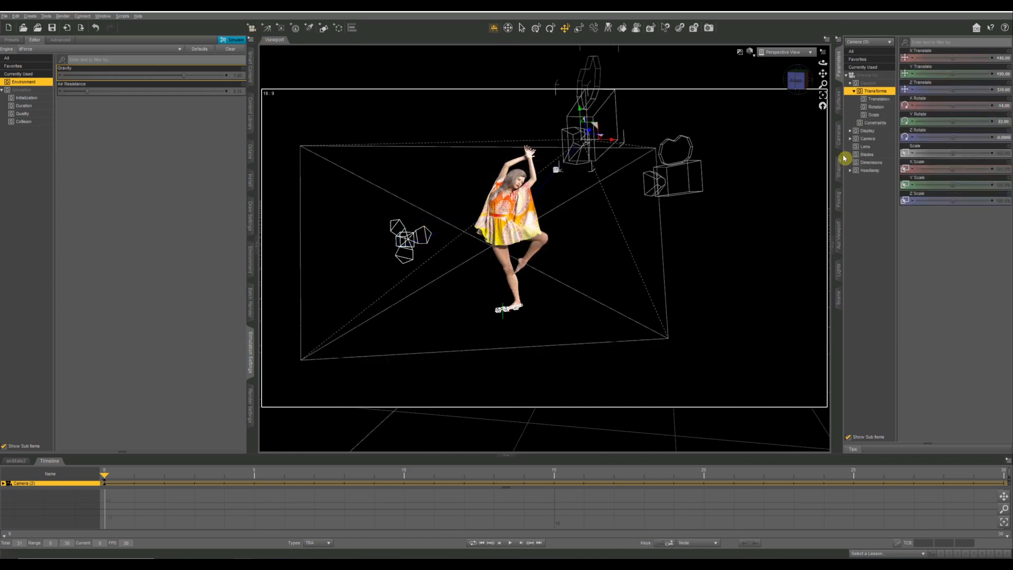
pyautogui.click(789, 66)
pyautogui.click(784, 52)
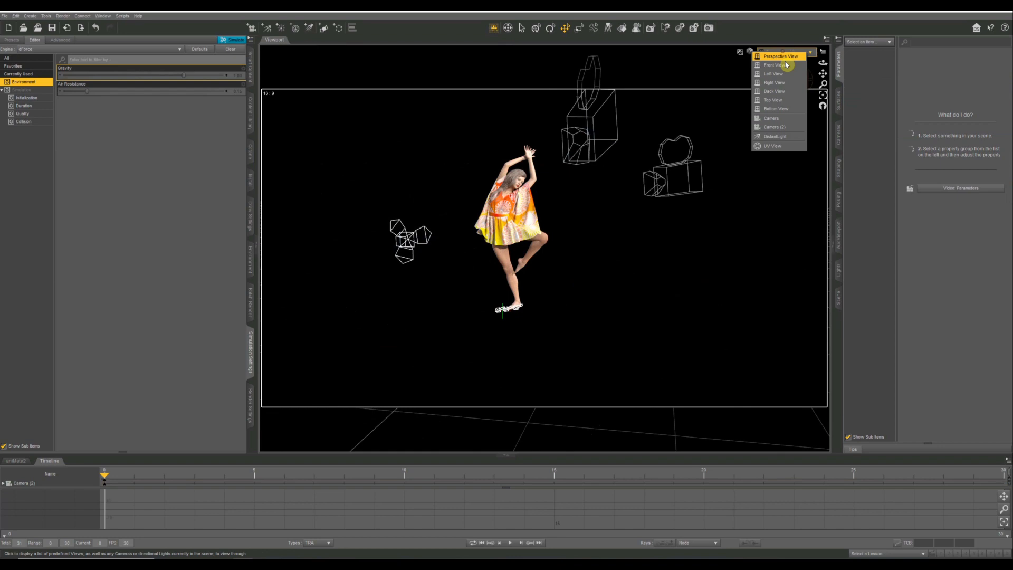
pyautogui.click(779, 127)
pyautogui.moveTo(796, 82); pyautogui.dragTo(783, 139)
pyautogui.scroll(3, 654, 176)
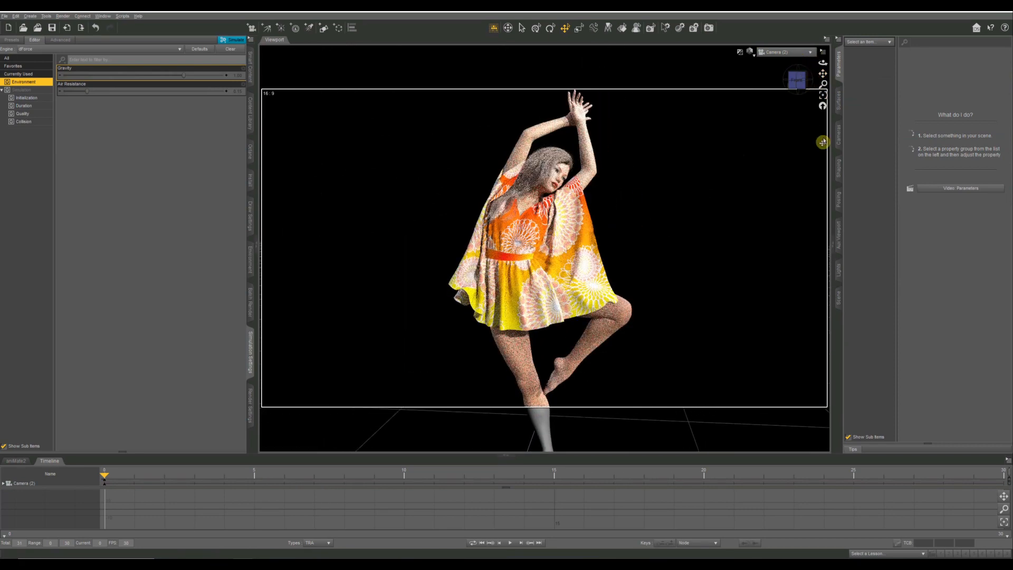
# Review the new camera's General properties and look through the scene items available in the Parameters list.
pyautogui.click(838, 136)
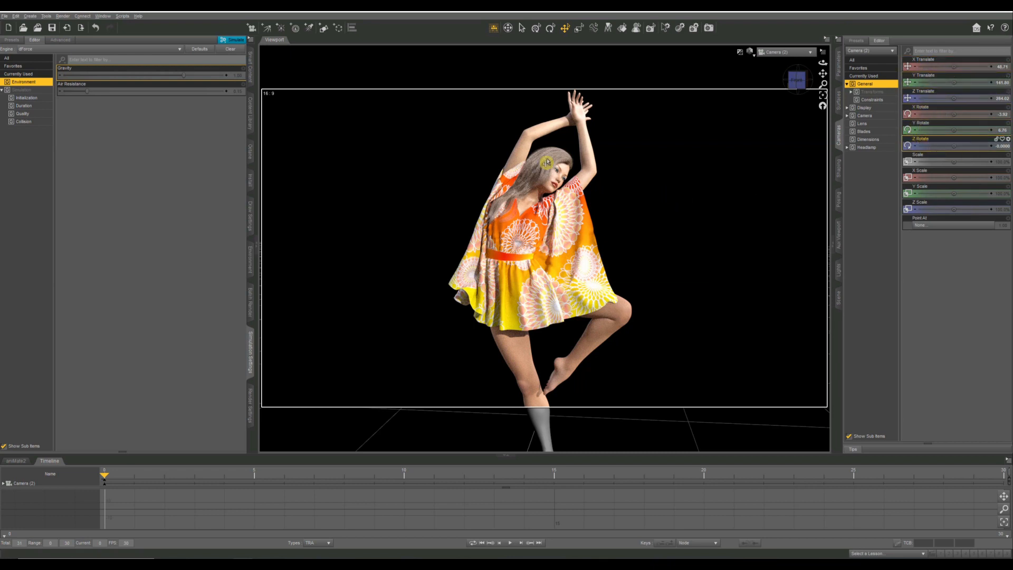
pyautogui.click(840, 65)
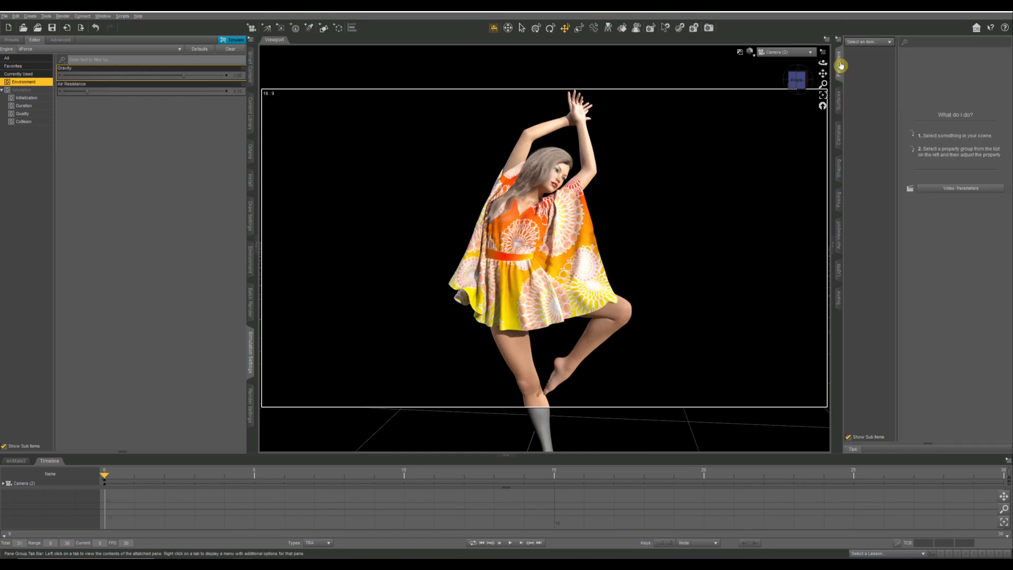
pyautogui.click(860, 41)
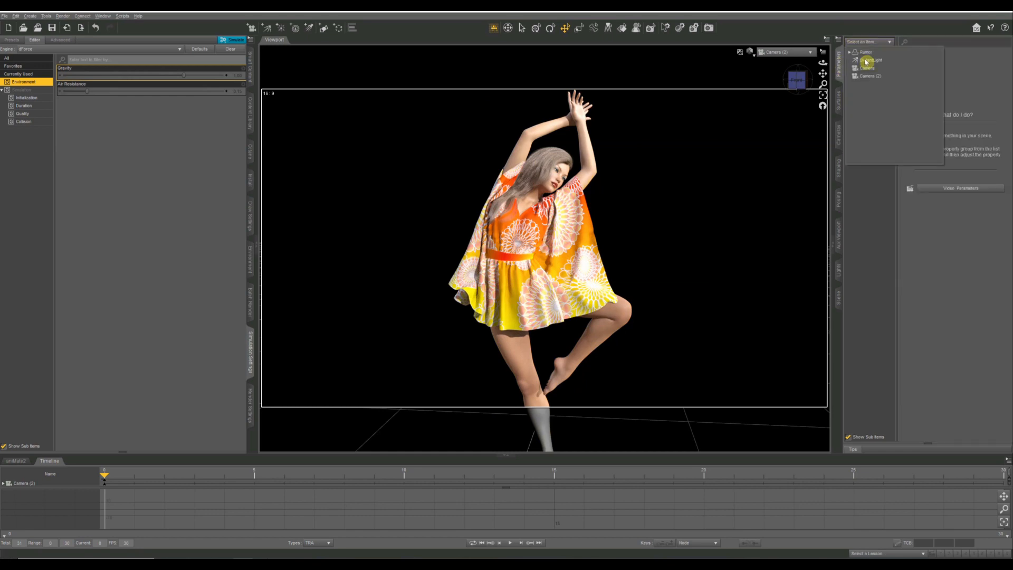
pyautogui.click(864, 156)
pyautogui.click(838, 69)
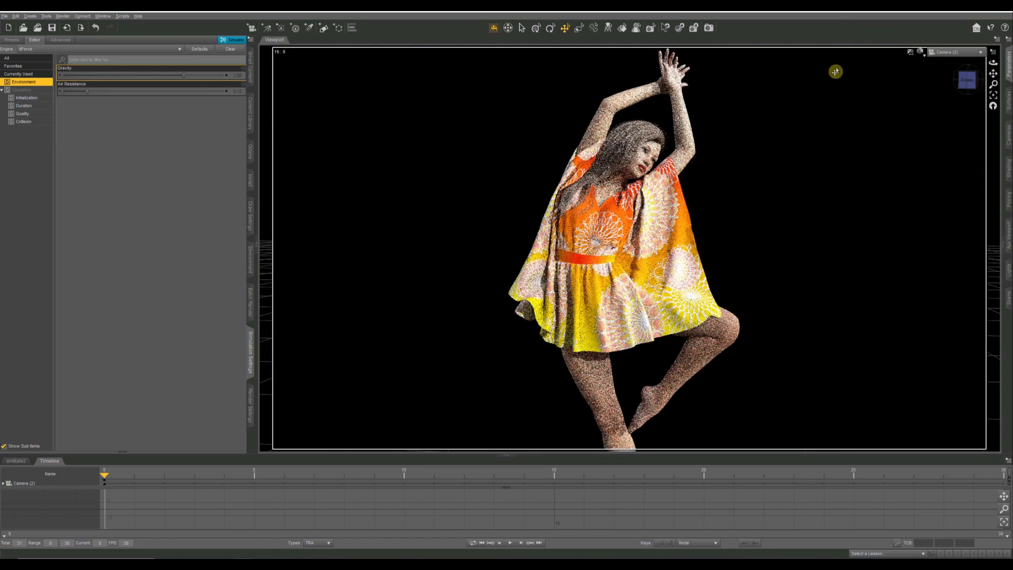
pyautogui.click(1008, 68)
pyautogui.click(851, 42)
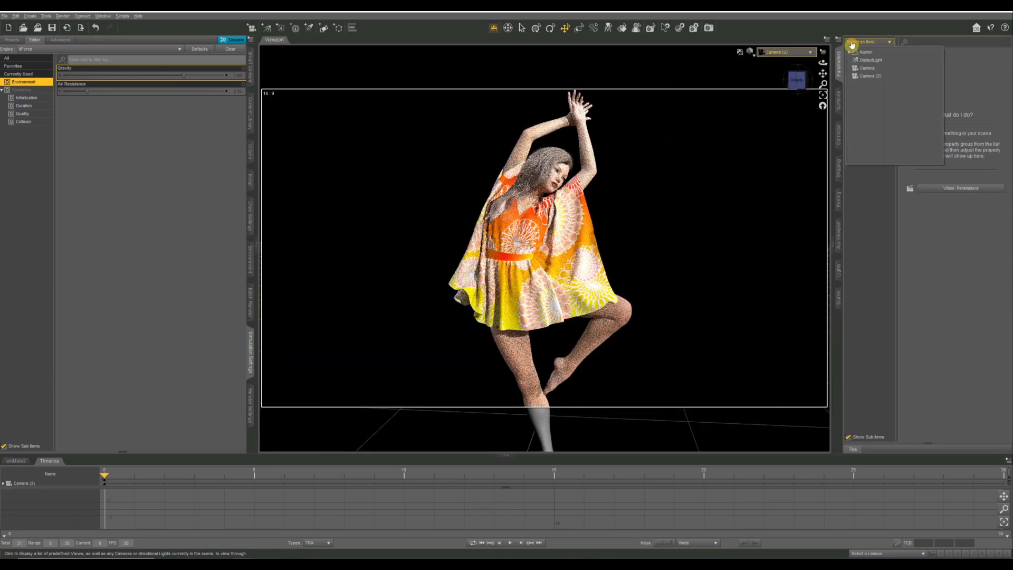
pyautogui.click(863, 182)
pyautogui.click(838, 104)
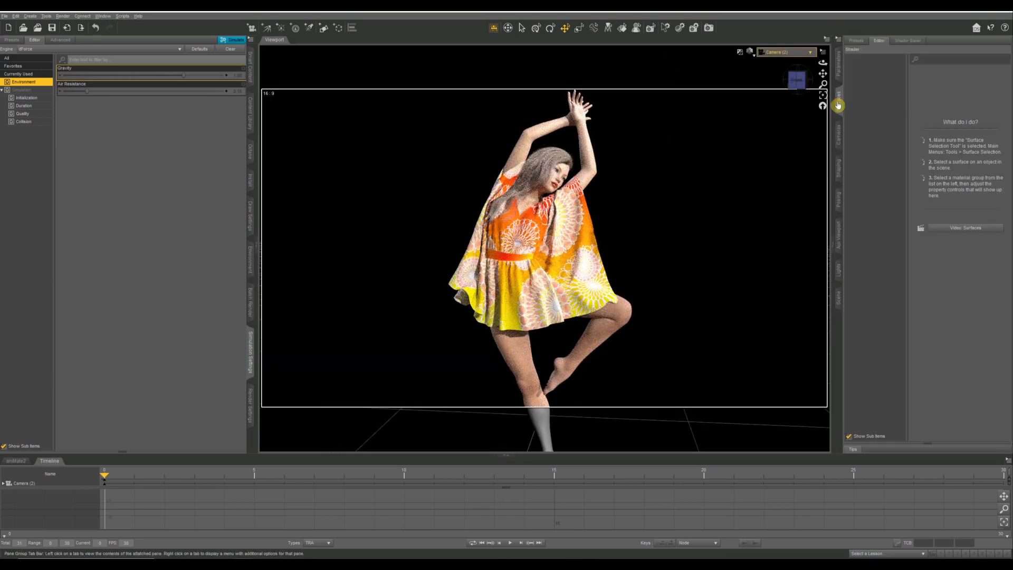
pyautogui.click(839, 70)
# Select the wind node beside the figure and show its complete set of parameters.
pyautogui.scroll(-3, 783, 165)
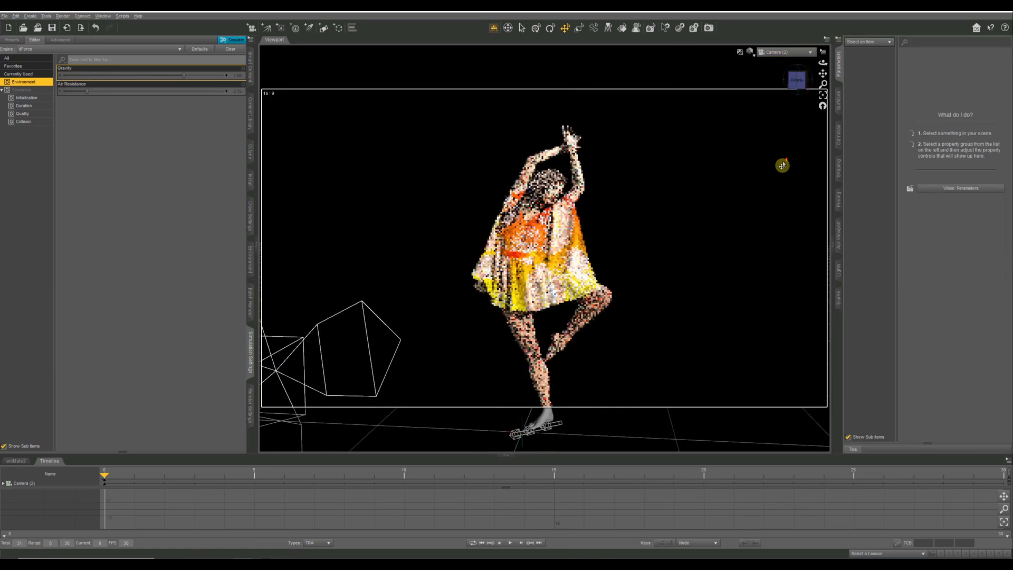
pyautogui.scroll(-4, 782, 165)
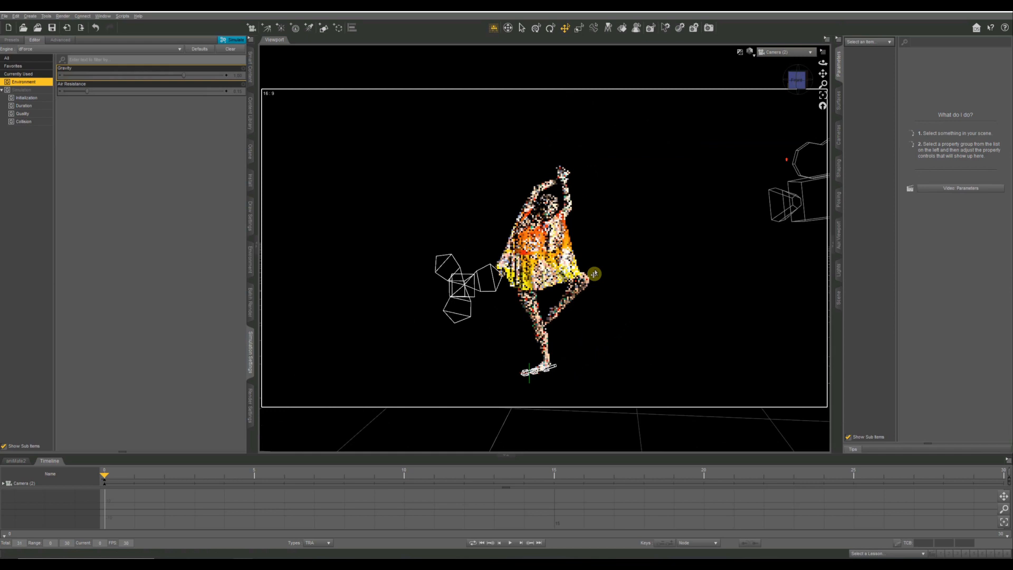
pyautogui.click(475, 277)
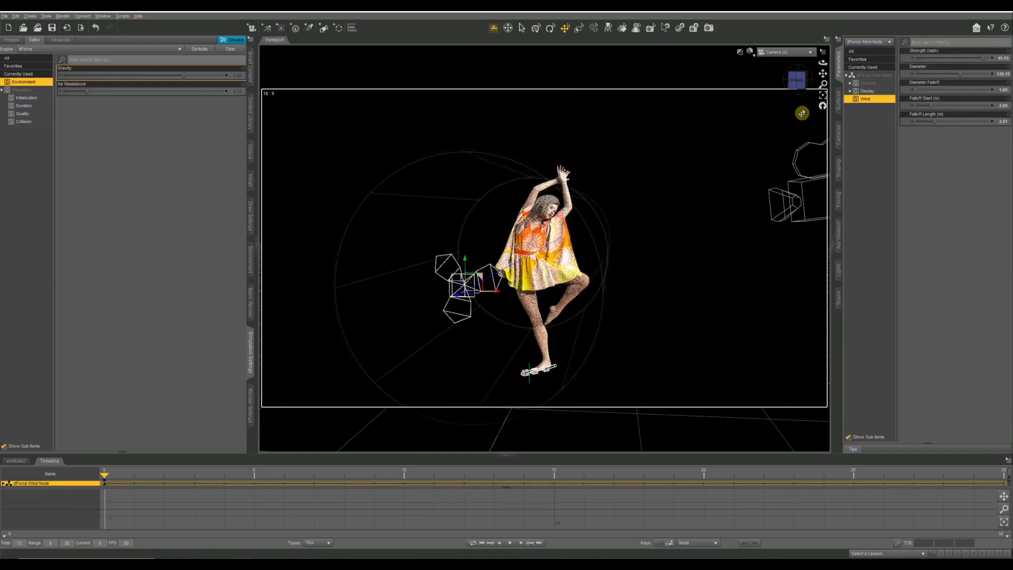
pyautogui.click(839, 140)
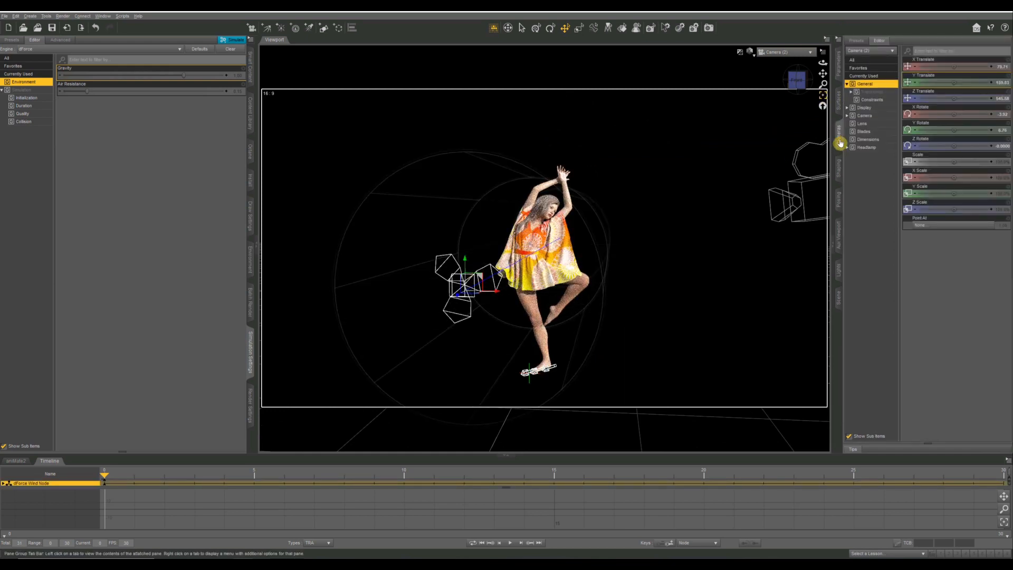
pyautogui.click(839, 69)
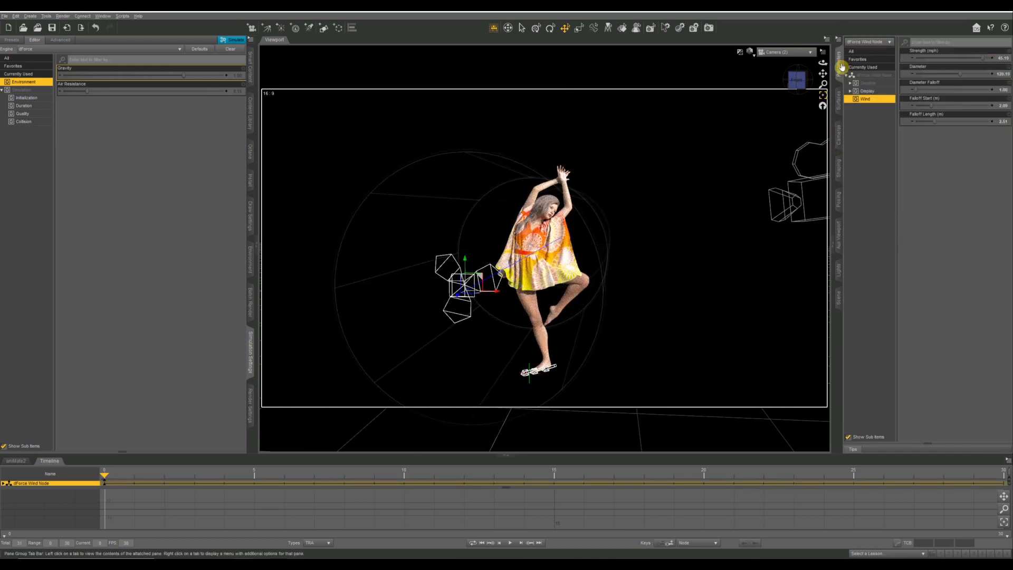
pyautogui.click(874, 67)
pyautogui.click(874, 75)
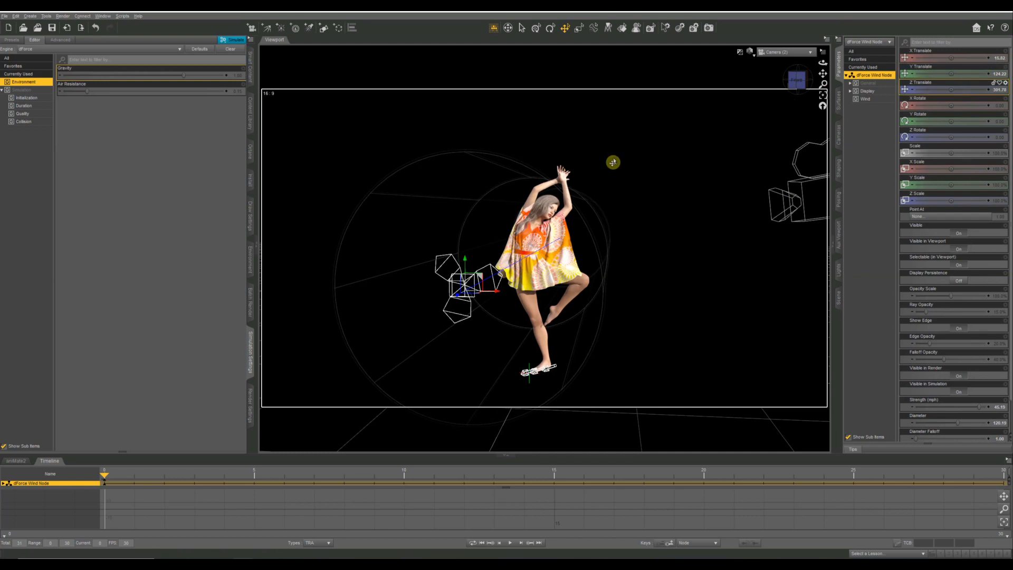
# Reframe the new camera from the figure's front-left side so the figure and the wind cylinder around her fill the frame.
pyautogui.moveTo(784, 84); pyautogui.dragTo(798, 84)
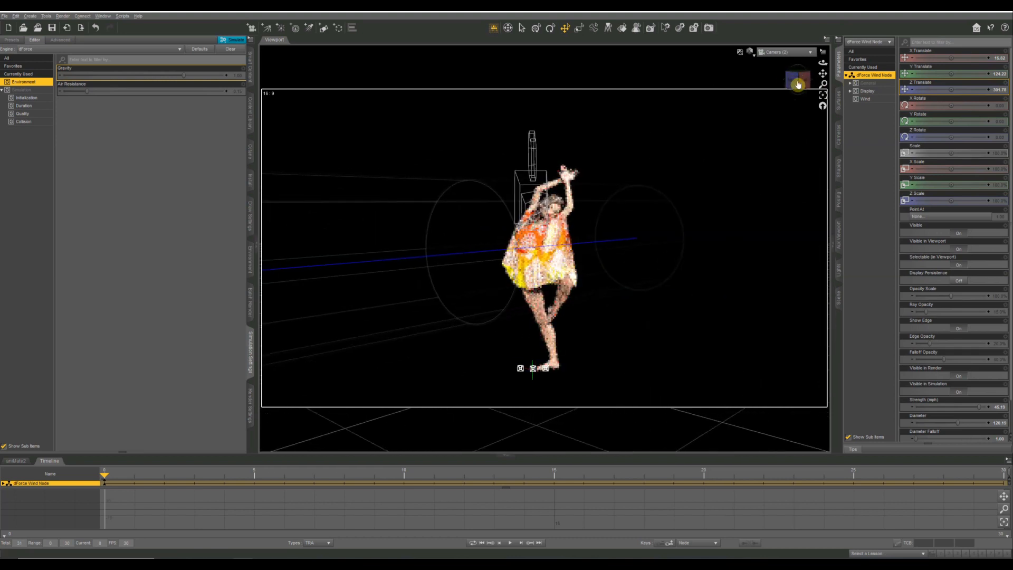
pyautogui.scroll(5, 728, 71)
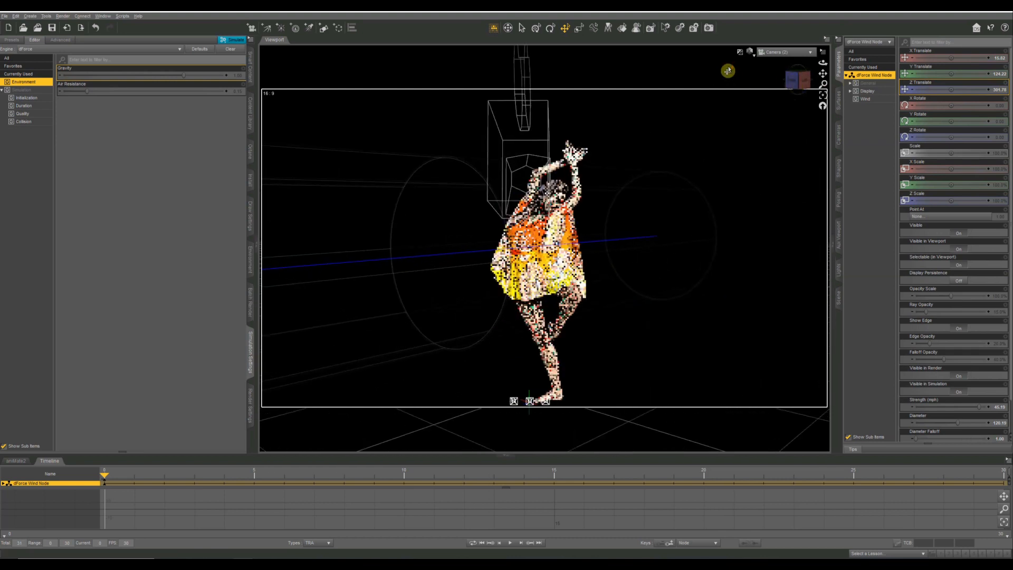
pyautogui.scroll(-3, 728, 70)
pyautogui.moveTo(804, 88)
pyautogui.mouseDown()
pyautogui.moveTo(816, 82)
pyautogui.moveTo(799, 81)
pyautogui.mouseUp()
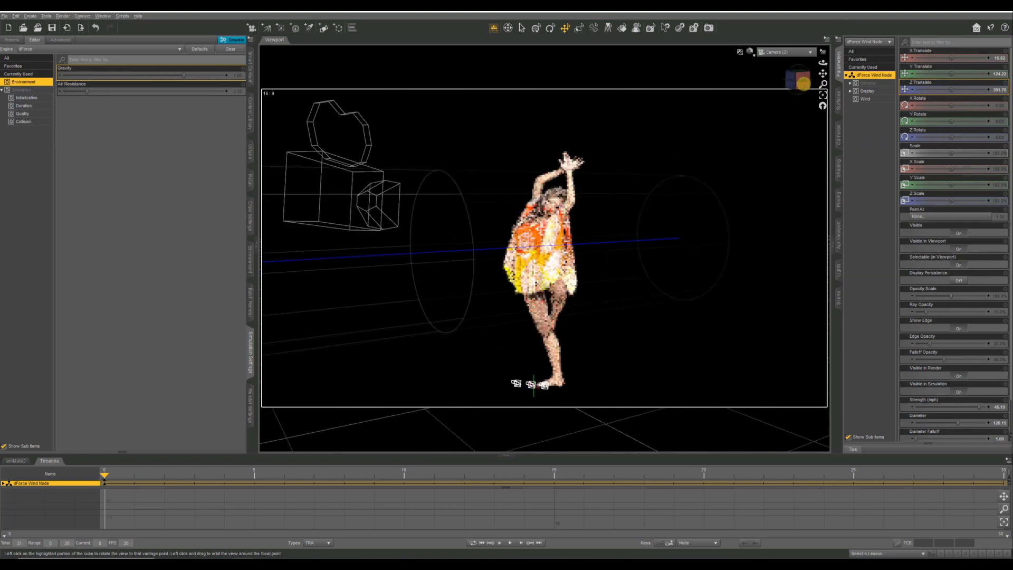
pyautogui.scroll(3, 692, 221)
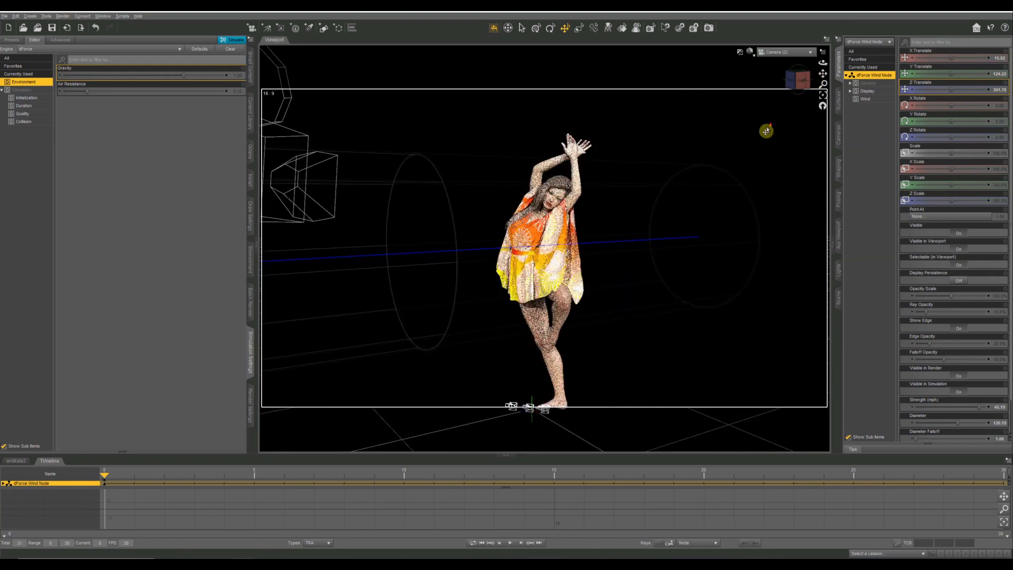
pyautogui.scroll(2, 767, 131)
pyautogui.moveTo(823, 75); pyautogui.dragTo(808, 87)
pyautogui.moveTo(808, 88); pyautogui.dragTo(802, 131, button='right')
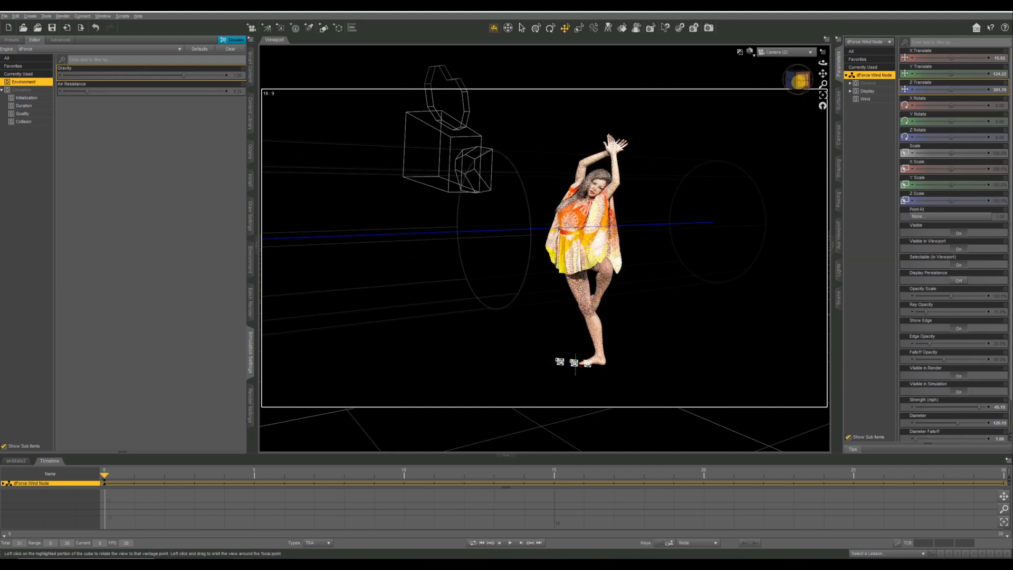
pyautogui.moveTo(801, 82); pyautogui.dragTo(796, 83)
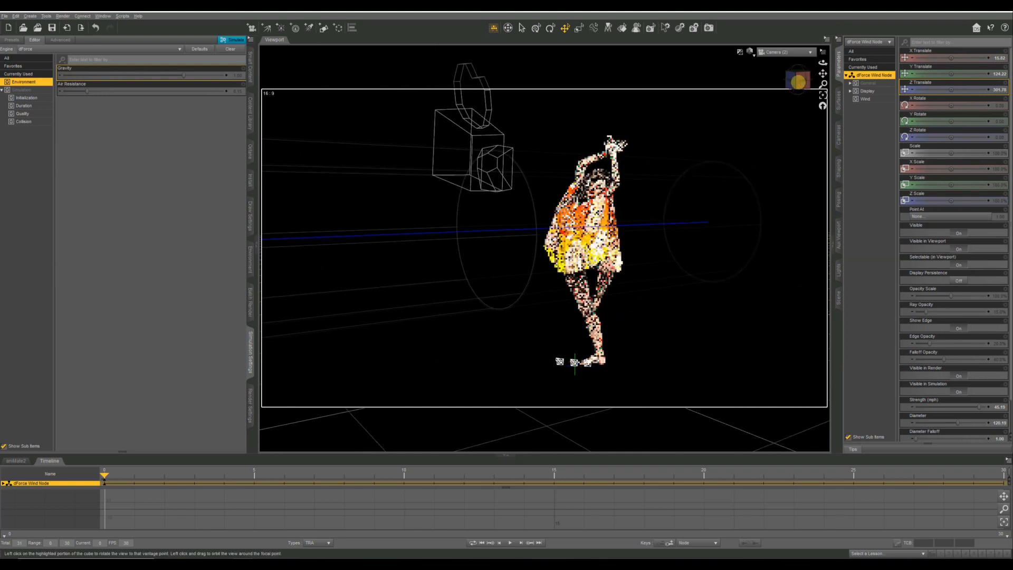
pyautogui.click(226, 40)
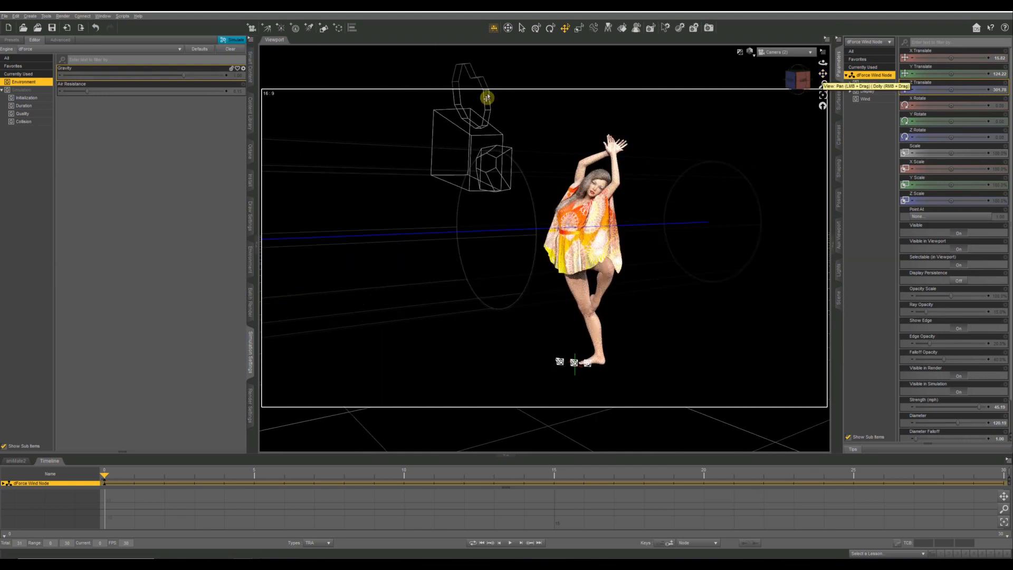
pyautogui.scroll(5, 630, 188)
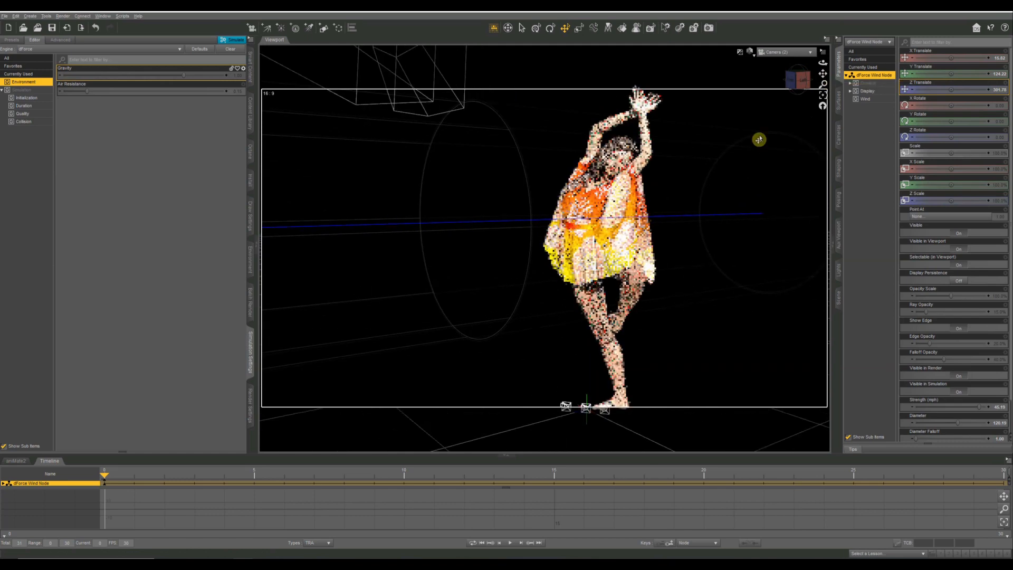
pyautogui.moveTo(823, 73); pyautogui.dragTo(790, 103)
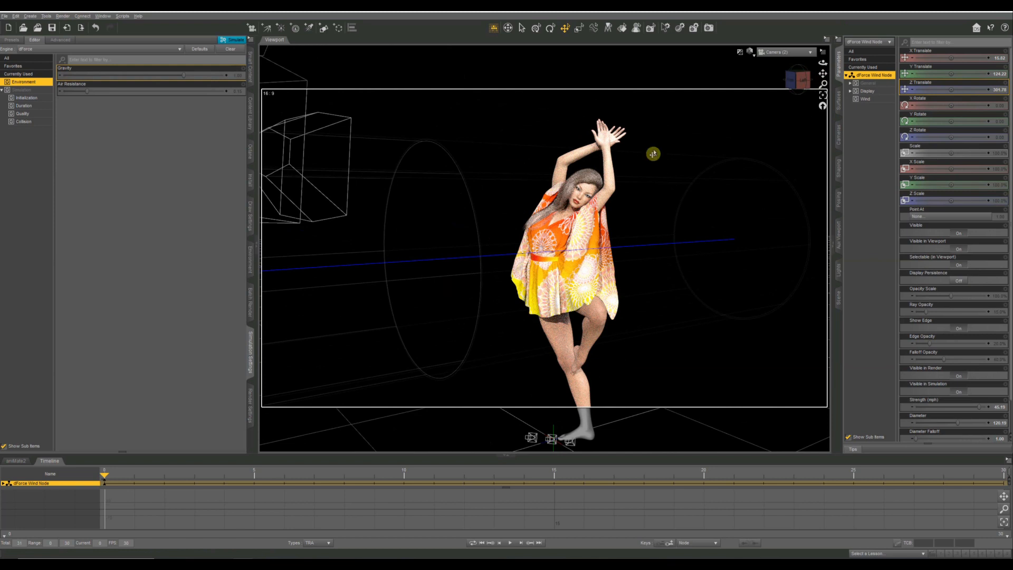
# Run the dForce simulation on the dress with the wind node and inspect the draped result from the front, side and back.
pyautogui.click(236, 40)
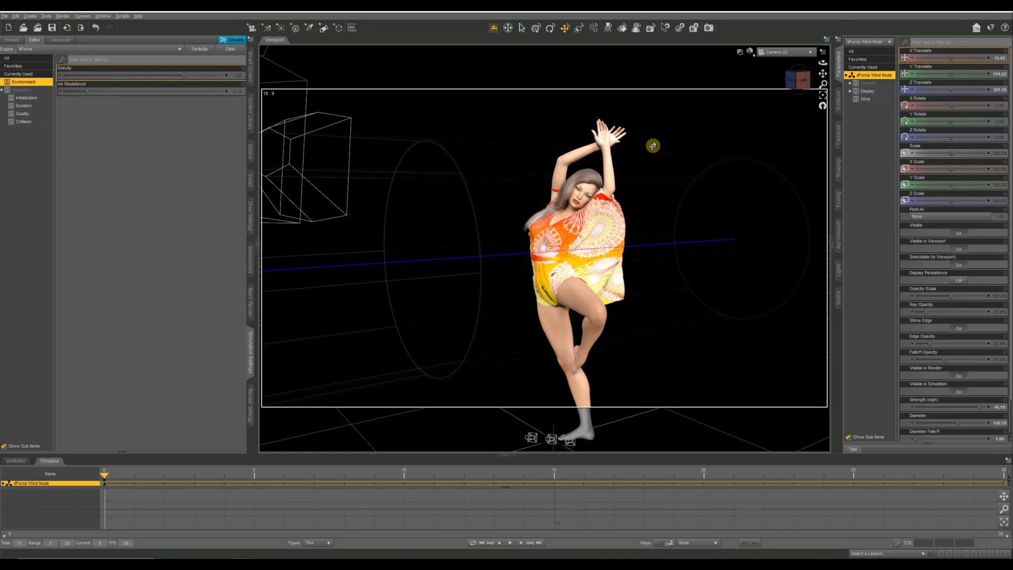
pyautogui.scroll(3, 692, 211)
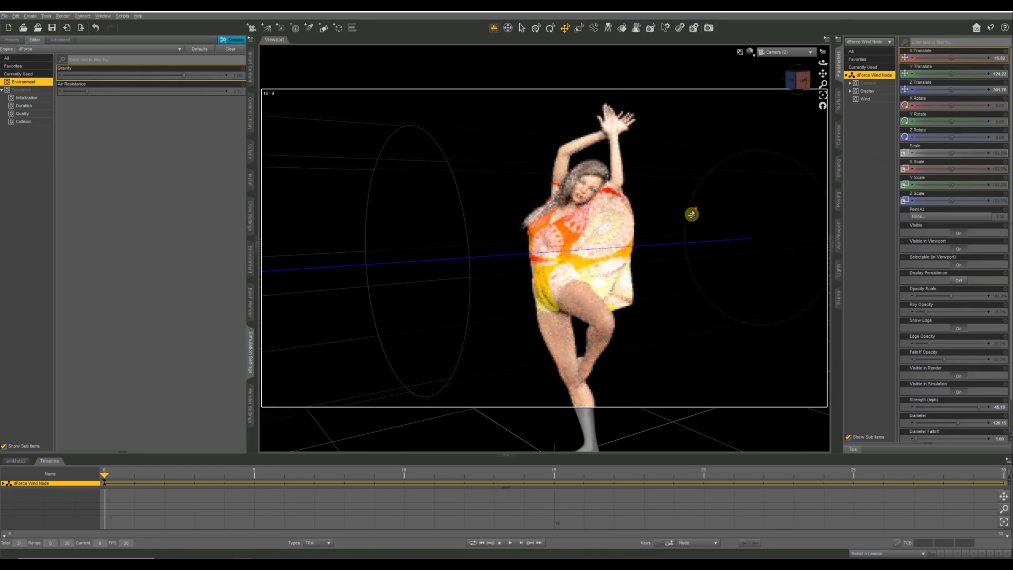
pyautogui.scroll(2, 691, 214)
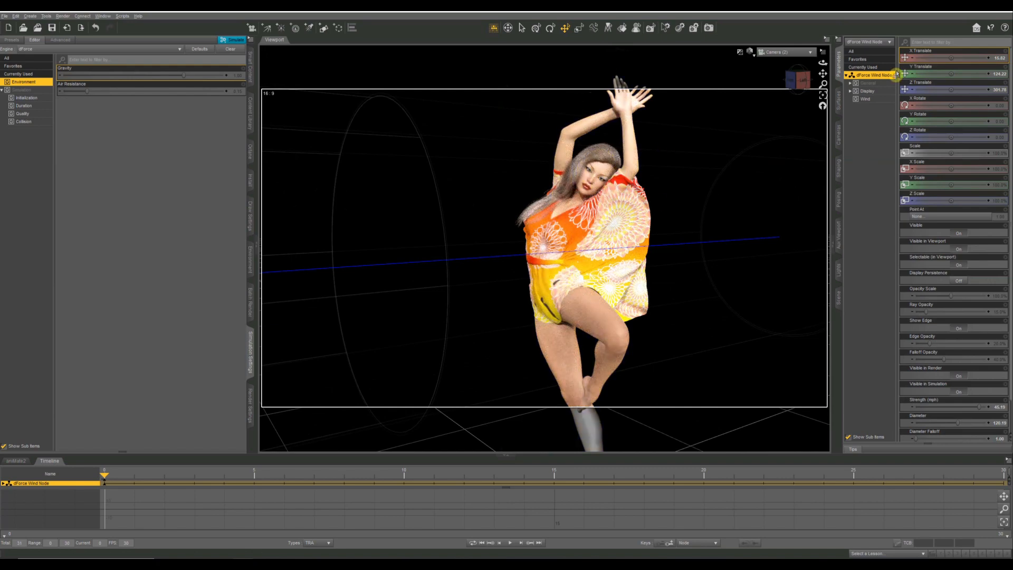
pyautogui.click(795, 83)
pyautogui.moveTo(795, 82); pyautogui.dragTo(859, 98)
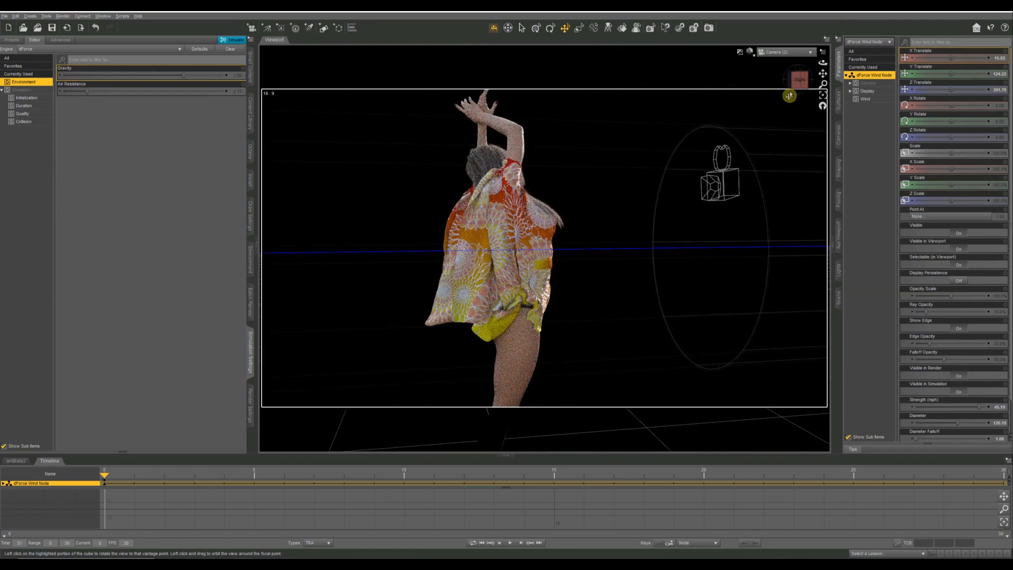
pyautogui.click(798, 82)
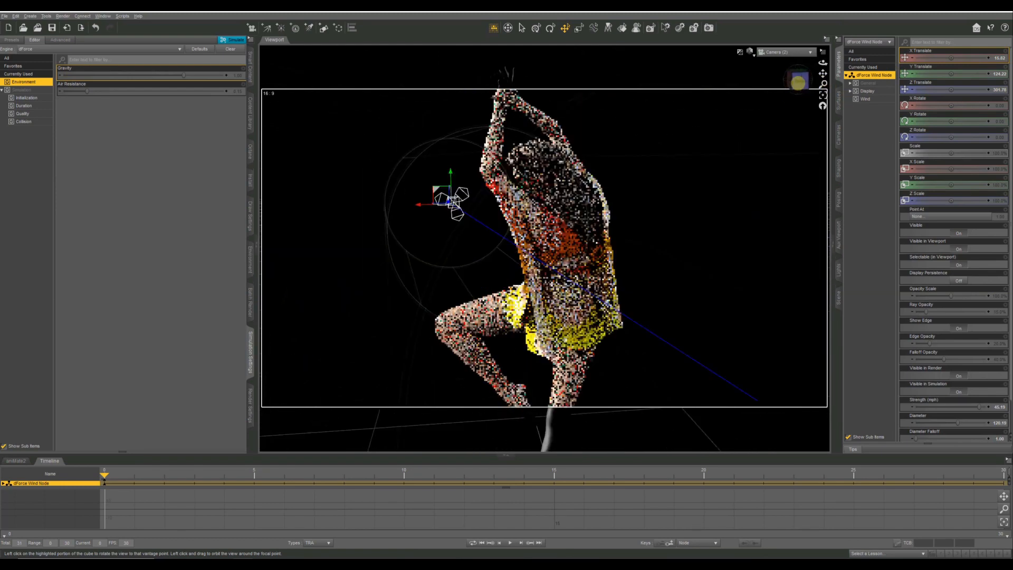
pyautogui.click(791, 83)
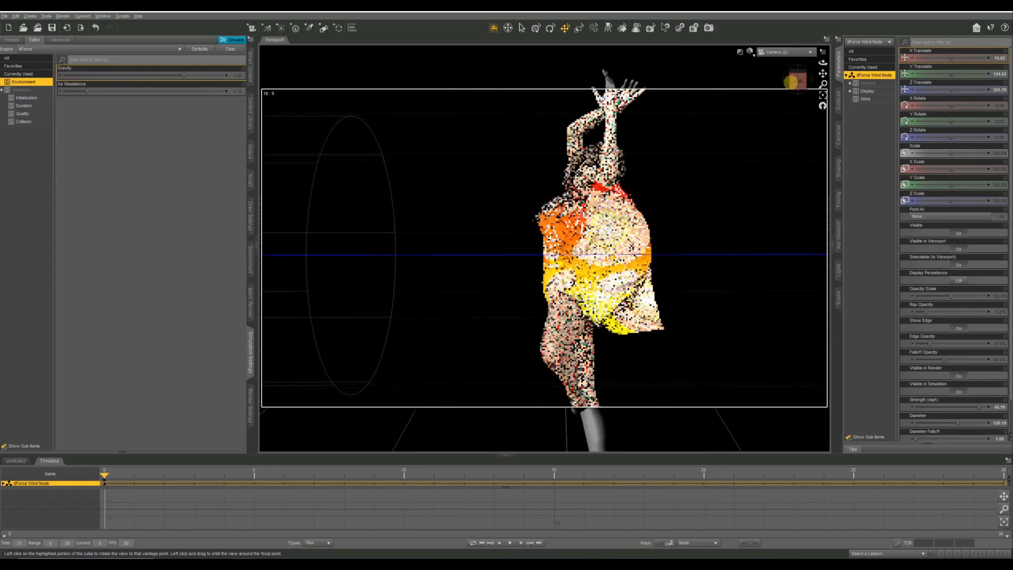
pyautogui.moveTo(791, 83)
pyautogui.mouseDown()
pyautogui.moveTo(724, 75)
pyautogui.moveTo(793, 81)
pyautogui.mouseUp()
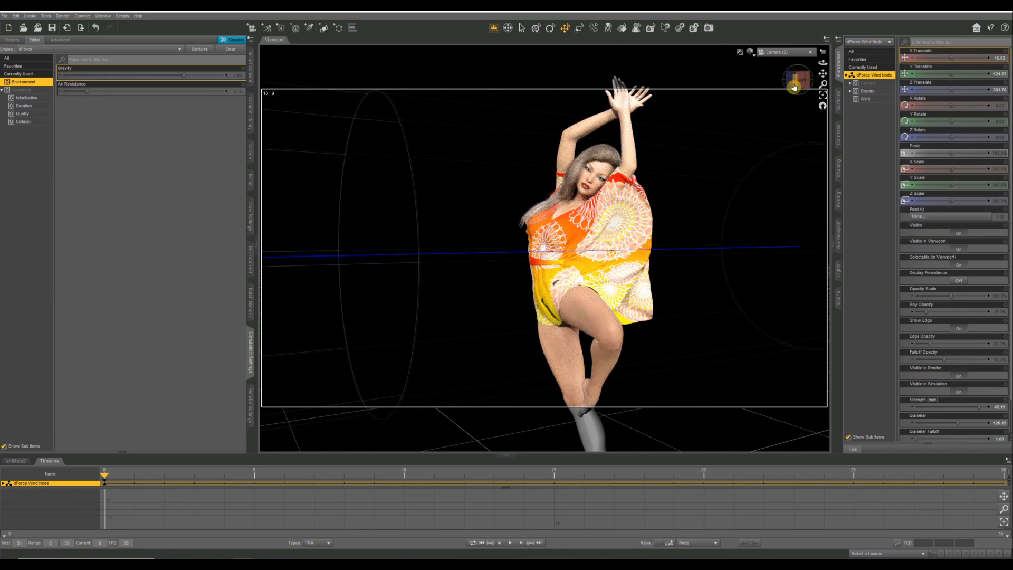
pyautogui.moveTo(794, 87); pyautogui.dragTo(796, 83)
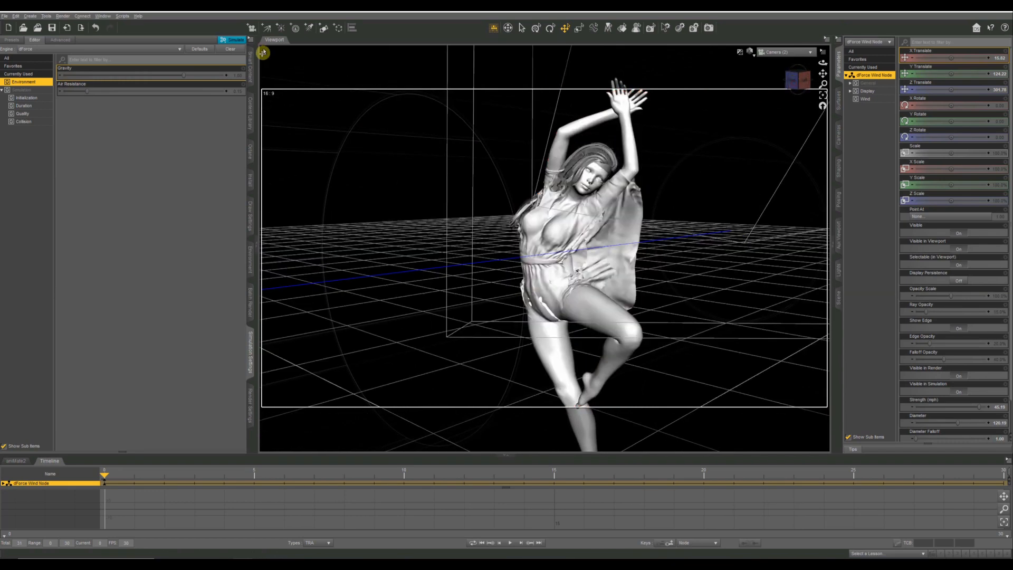
# Open the other saved scene with the wind-blown dress and switch its viewport to Perspective View.
pyautogui.click(5, 17)
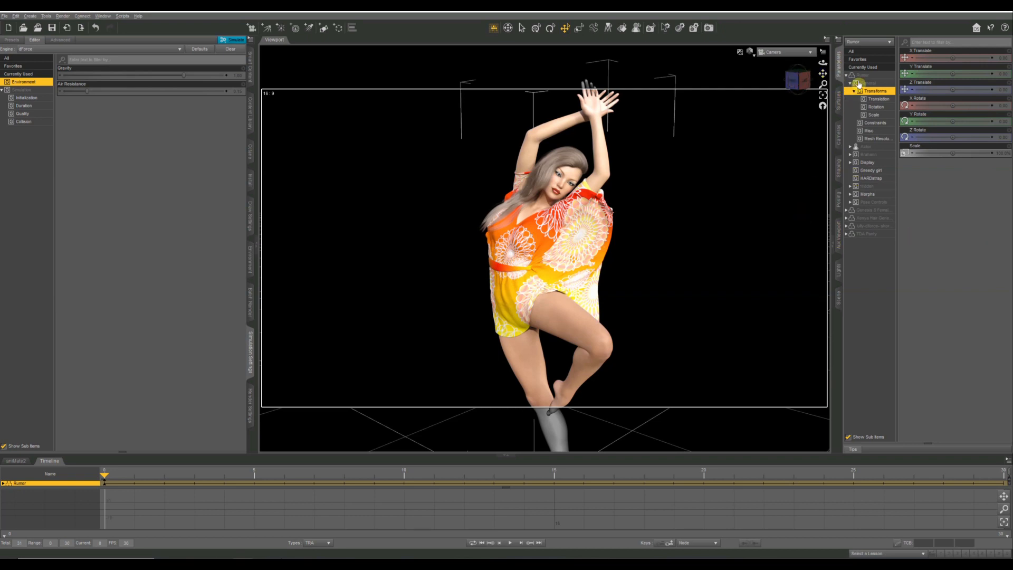
pyautogui.click(770, 52)
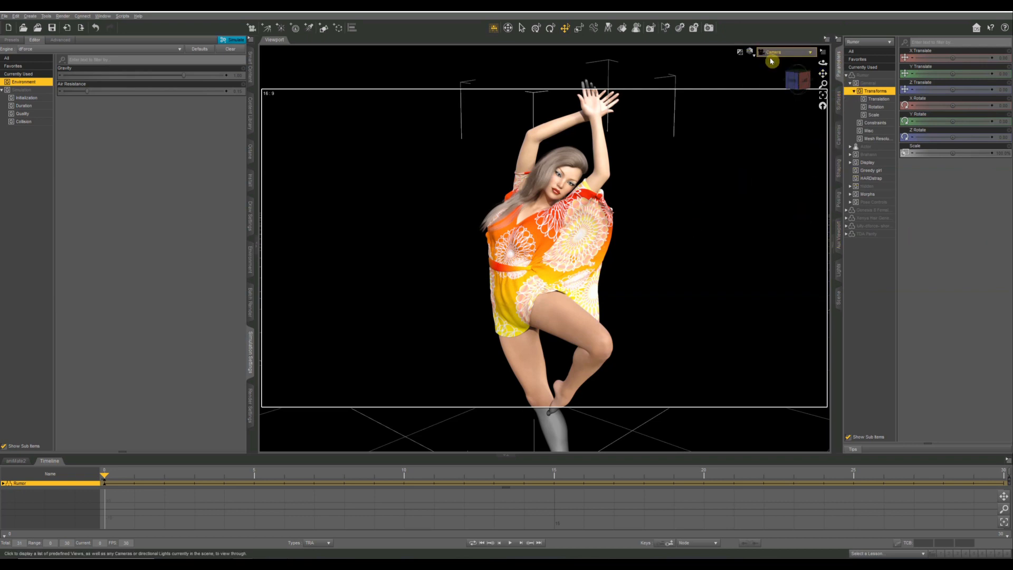
pyautogui.click(771, 60)
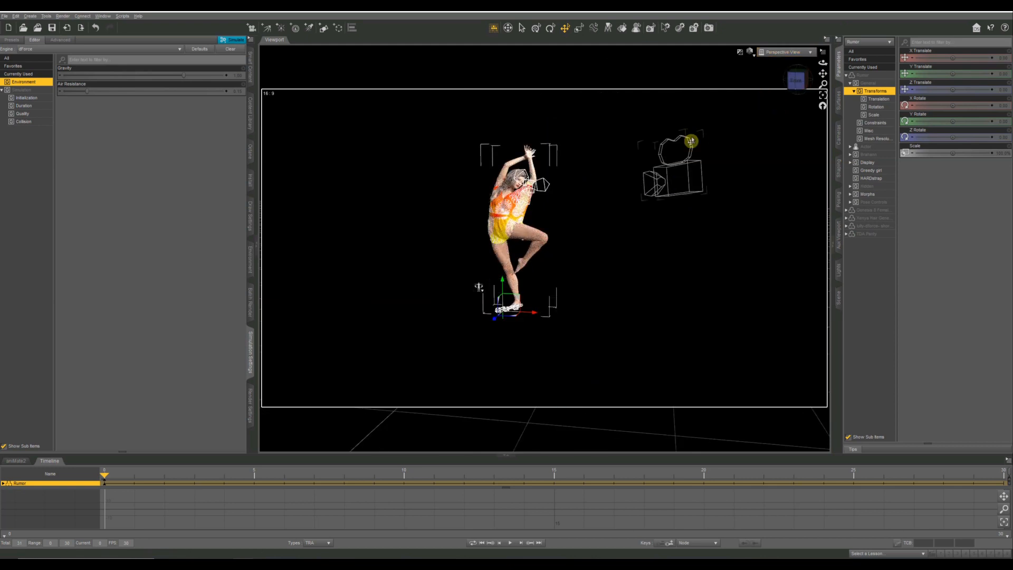
# Select the dForce wind node in front of the figure and show only its Wind parameters.
pyautogui.moveTo(796, 81); pyautogui.dragTo(542, 203)
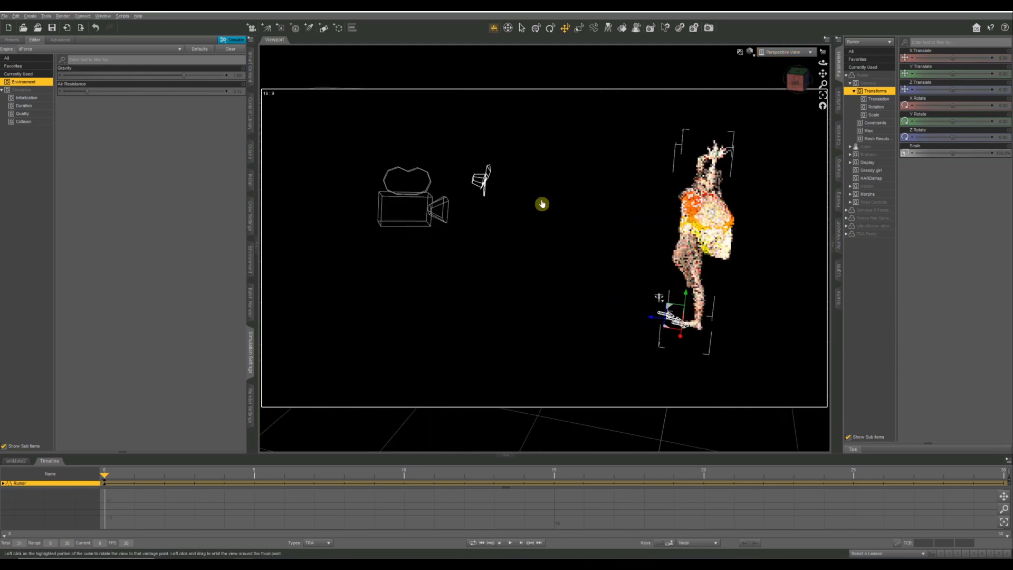
pyautogui.click(476, 180)
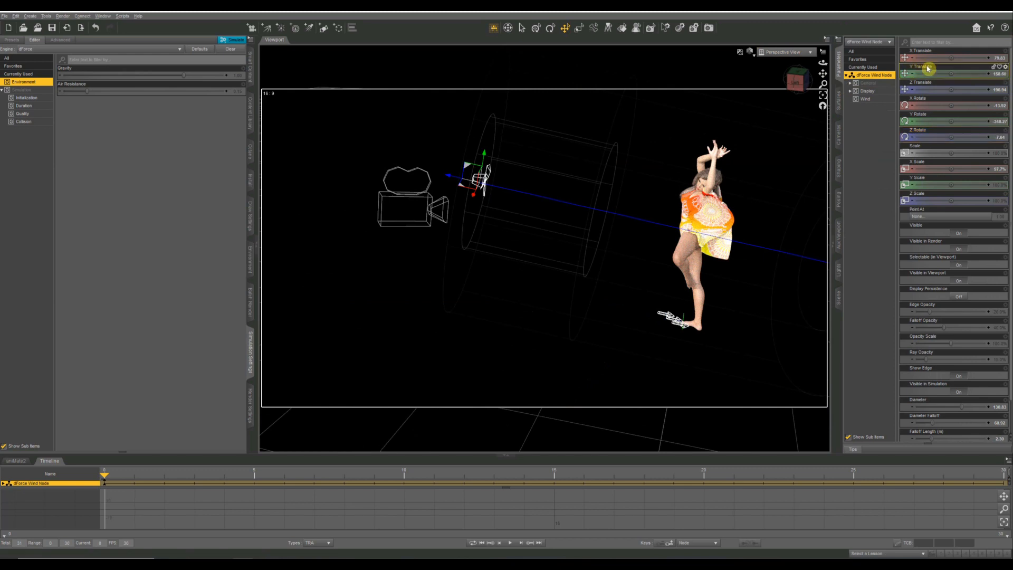
pyautogui.click(864, 99)
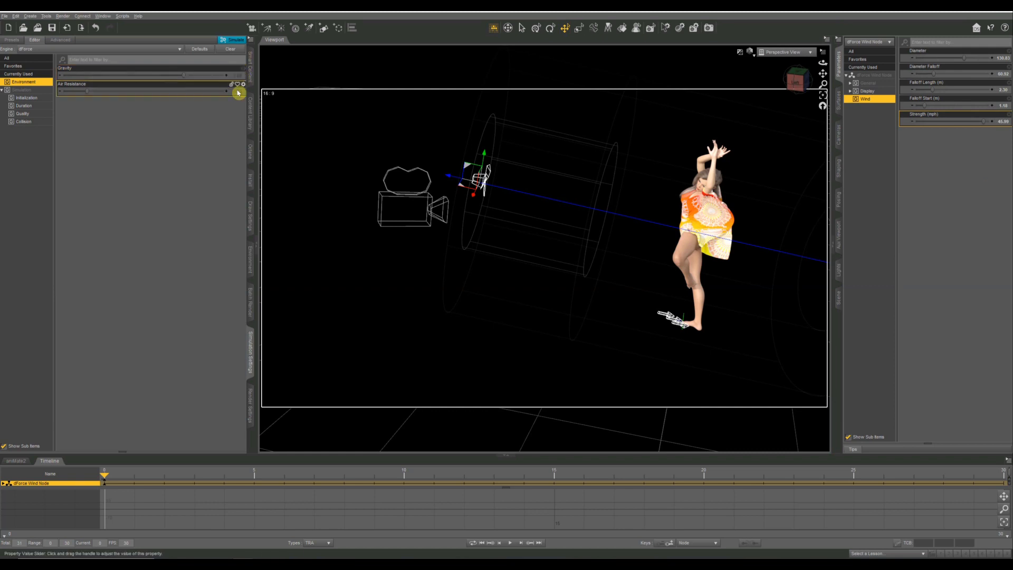
# Select the figure's Vanya hair and bring up its Actor morphs, down to the BLOW dials.
pyautogui.click(795, 85)
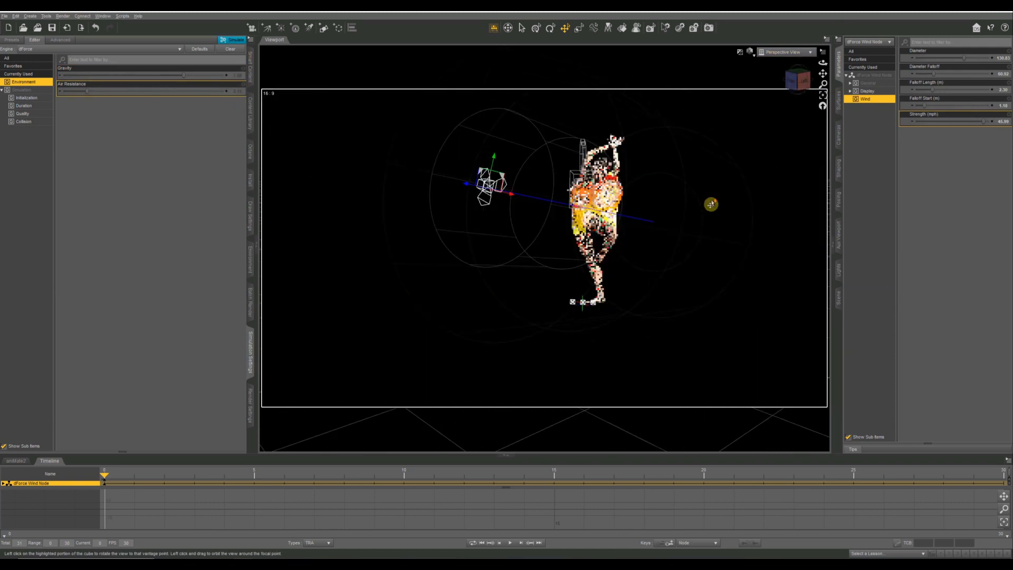
pyautogui.moveTo(824, 76)
pyautogui.mouseDown()
pyautogui.moveTo(813, 97)
pyautogui.moveTo(754, 138)
pyautogui.mouseUp()
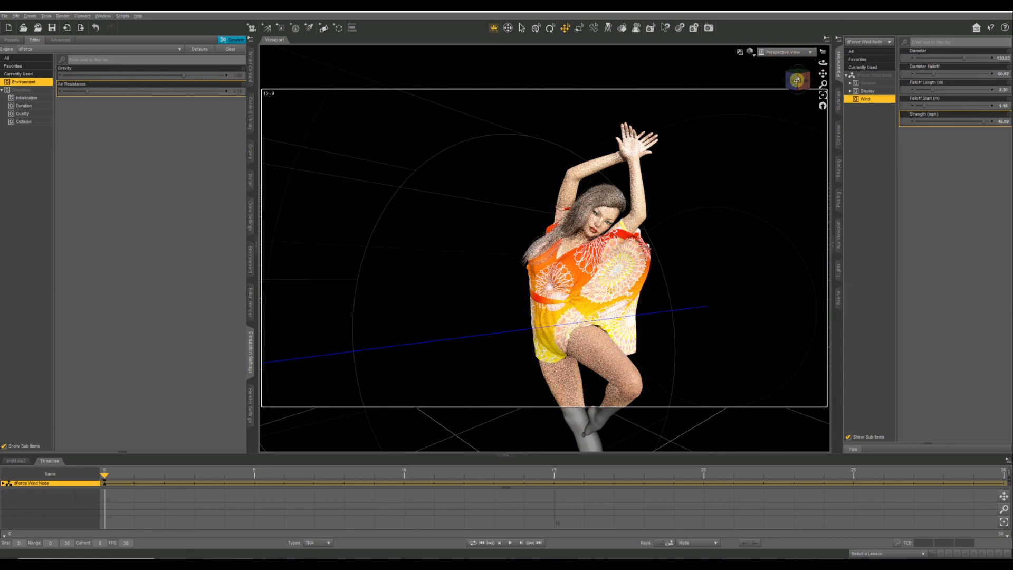
pyautogui.moveTo(796, 81)
pyautogui.mouseDown()
pyautogui.moveTo(829, 79)
pyautogui.moveTo(799, 83)
pyautogui.moveTo(805, 91)
pyautogui.moveTo(818, 78)
pyautogui.moveTo(893, 61)
pyautogui.mouseUp()
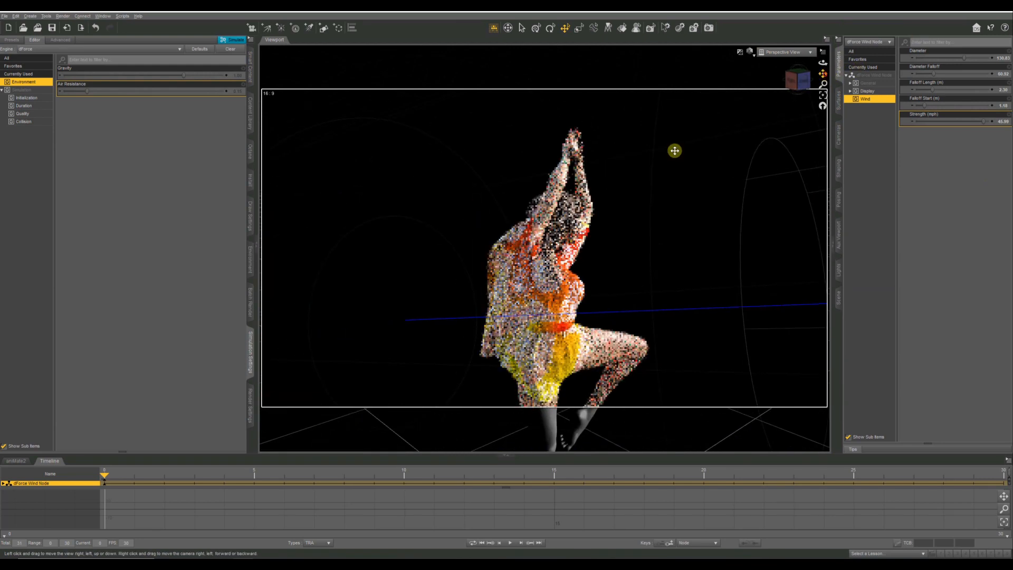
pyautogui.rightClick(570, 211)
pyautogui.click(612, 223)
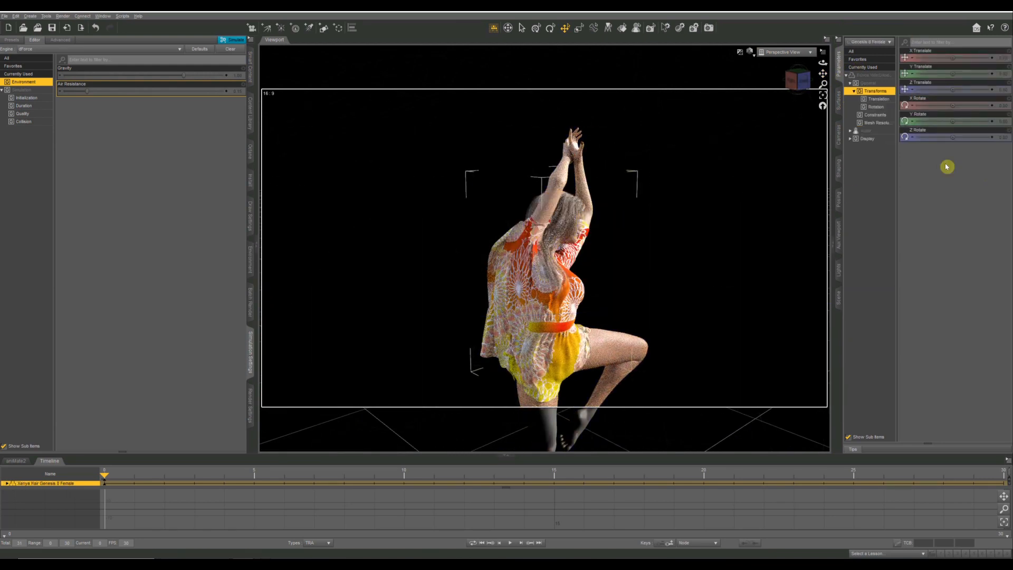
pyautogui.click(865, 132)
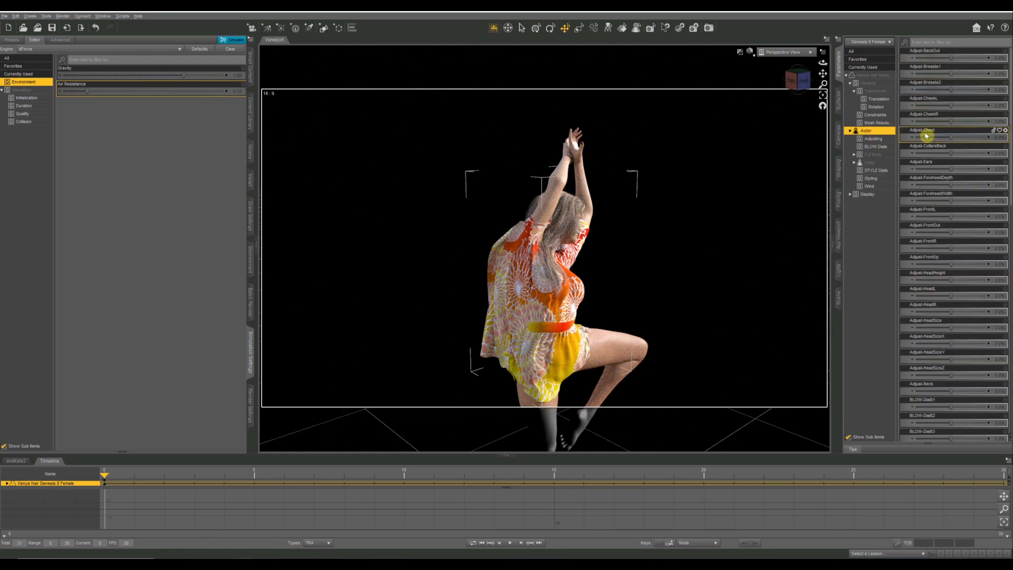
pyautogui.scroll(-3, 926, 135)
pyautogui.scroll(-2, 926, 135)
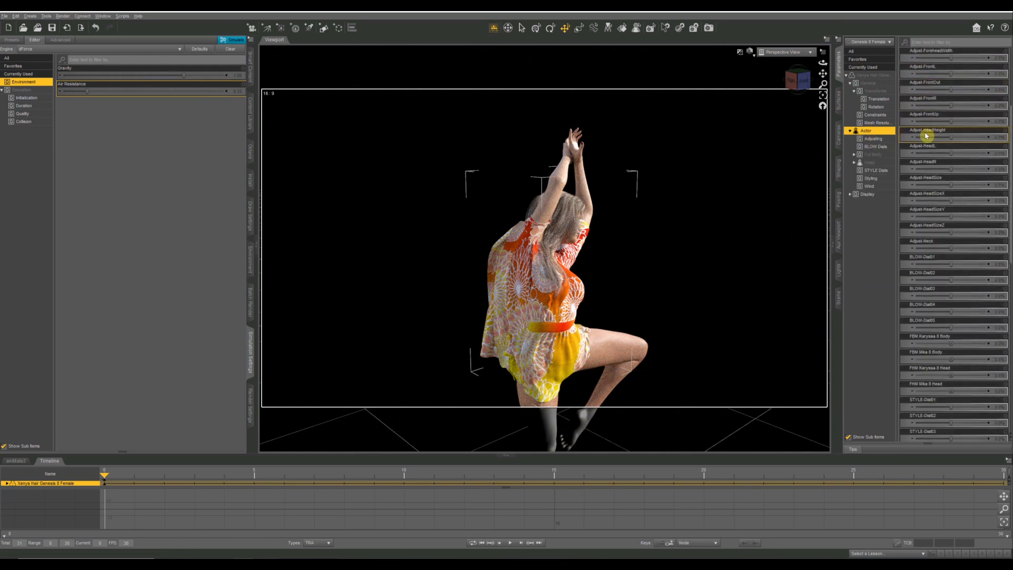
# Blow the hair with its BLOW morphs, setting the third dial to -100%, the fifth to 100% and raising the other three, and check it all around.
pyautogui.click(800, 86)
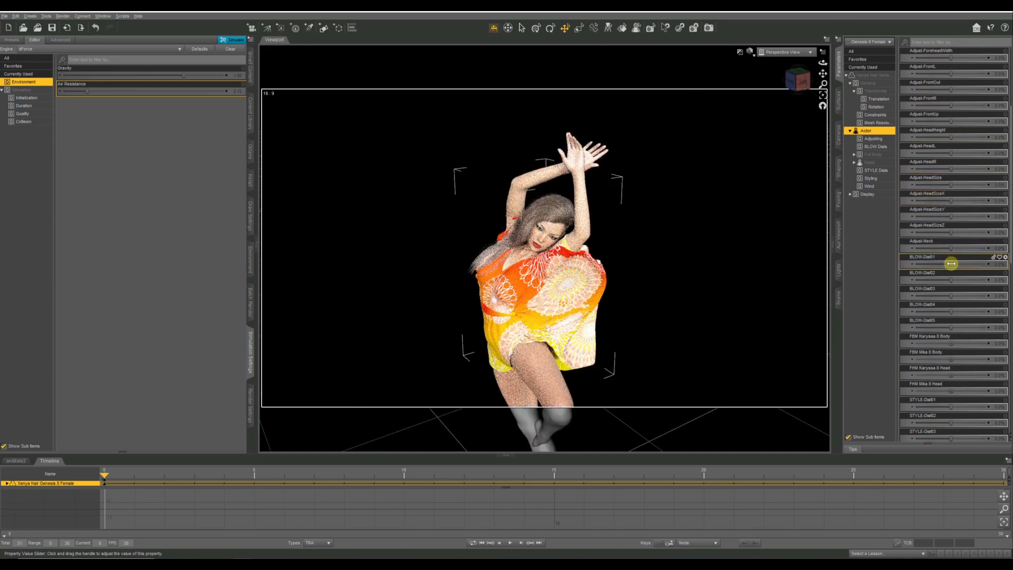
pyautogui.moveTo(950, 264); pyautogui.dragTo(990, 327)
pyautogui.moveTo(789, 85); pyautogui.dragTo(891, 71)
pyautogui.moveTo(822, 74); pyautogui.dragTo(920, 77)
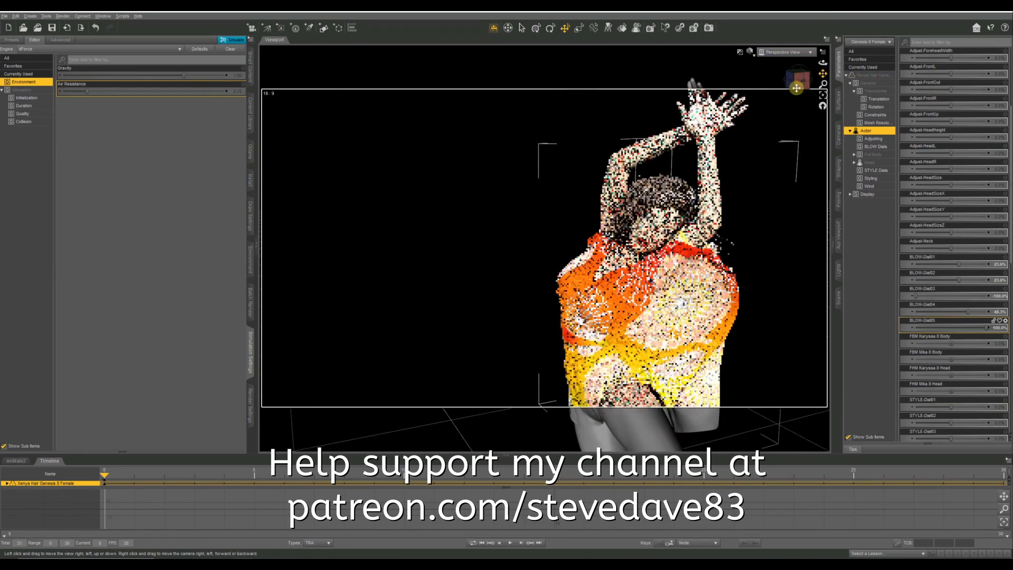
pyautogui.moveTo(801, 85); pyautogui.dragTo(797, 84)
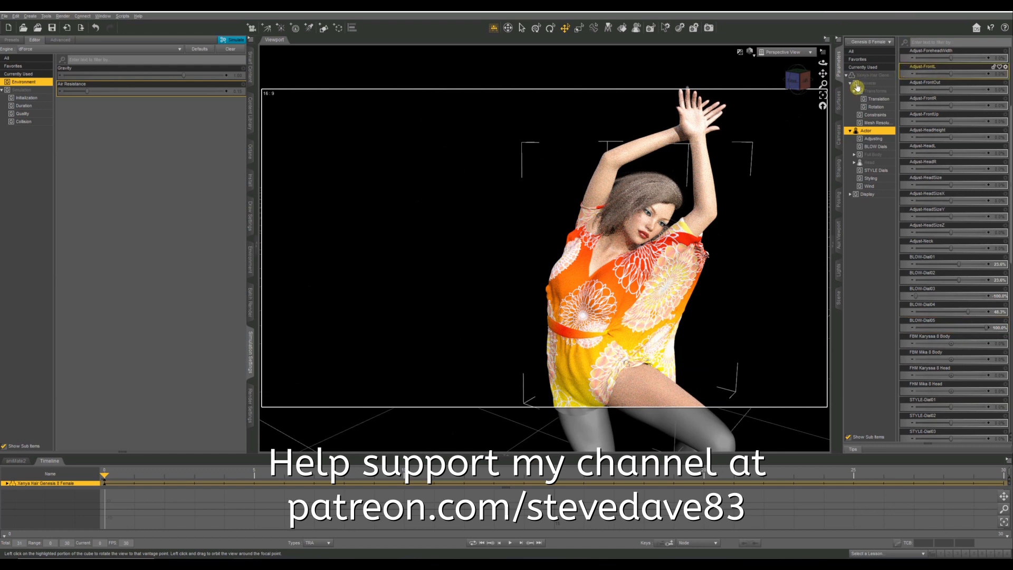
pyautogui.moveTo(796, 81); pyautogui.dragTo(796, 79)
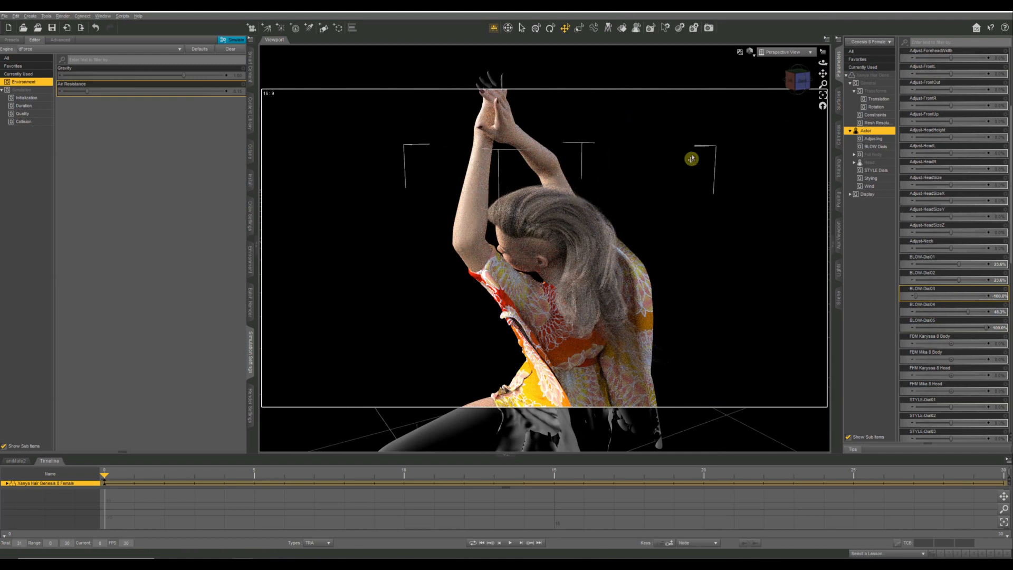
pyautogui.scroll(-4, 692, 157)
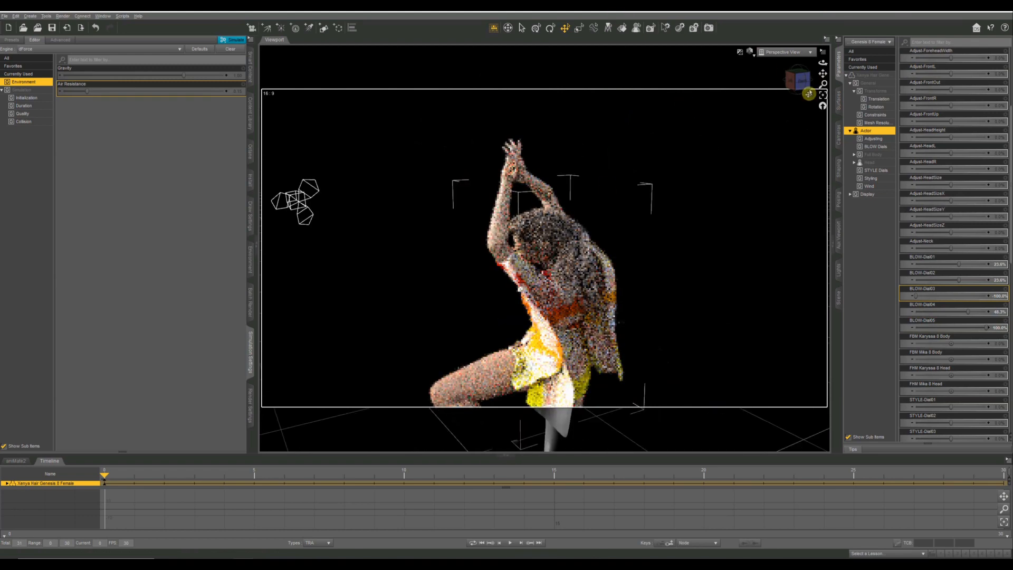
pyautogui.moveTo(800, 85); pyautogui.dragTo(802, 83)
pyautogui.moveTo(900, 55); pyautogui.dragTo(769, 107)
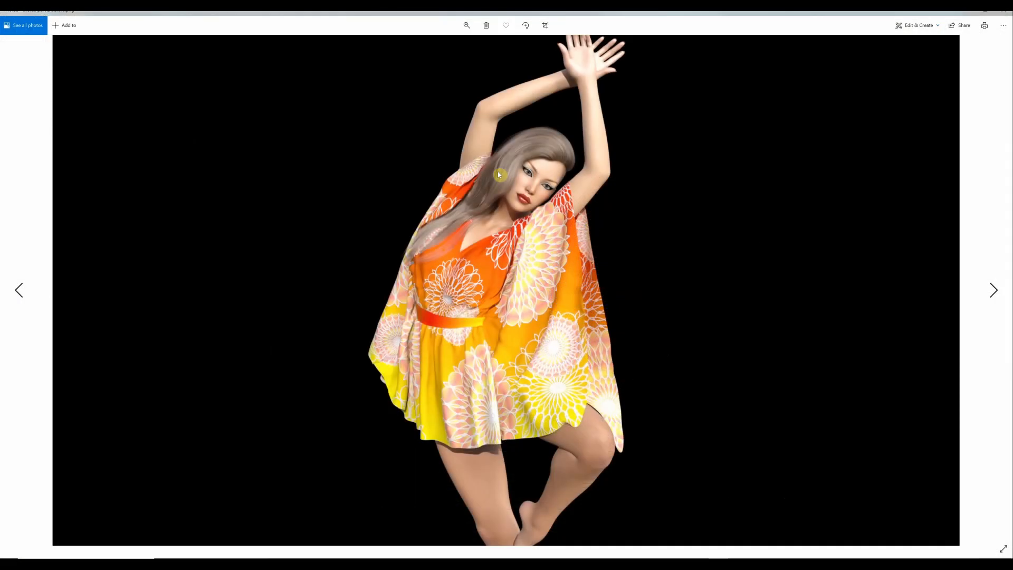
# Switch to the photo viewer and go through the finished renders of both dress versions on black and white backgrounds.
pyautogui.press('Right')
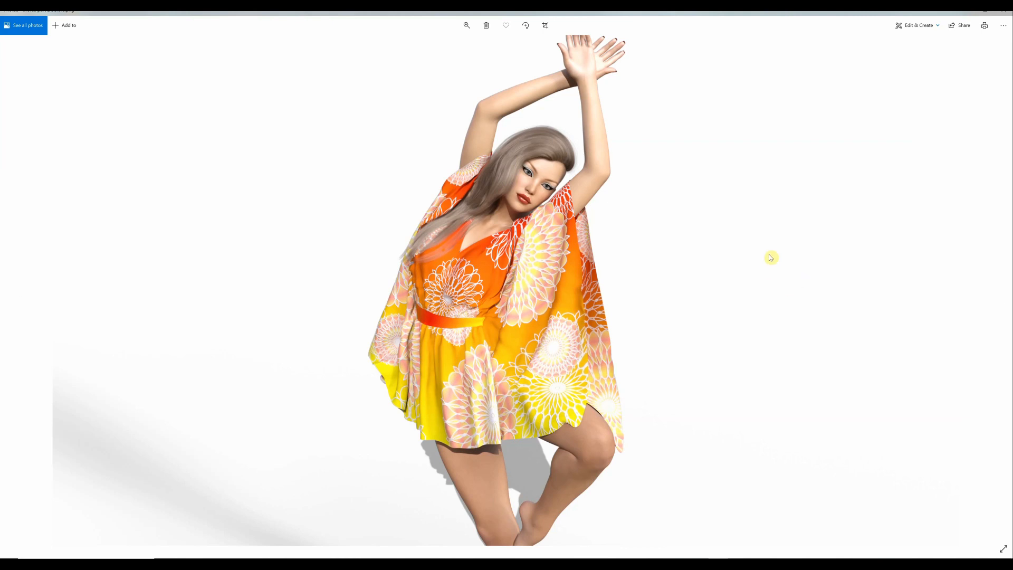
pyautogui.press('Right')
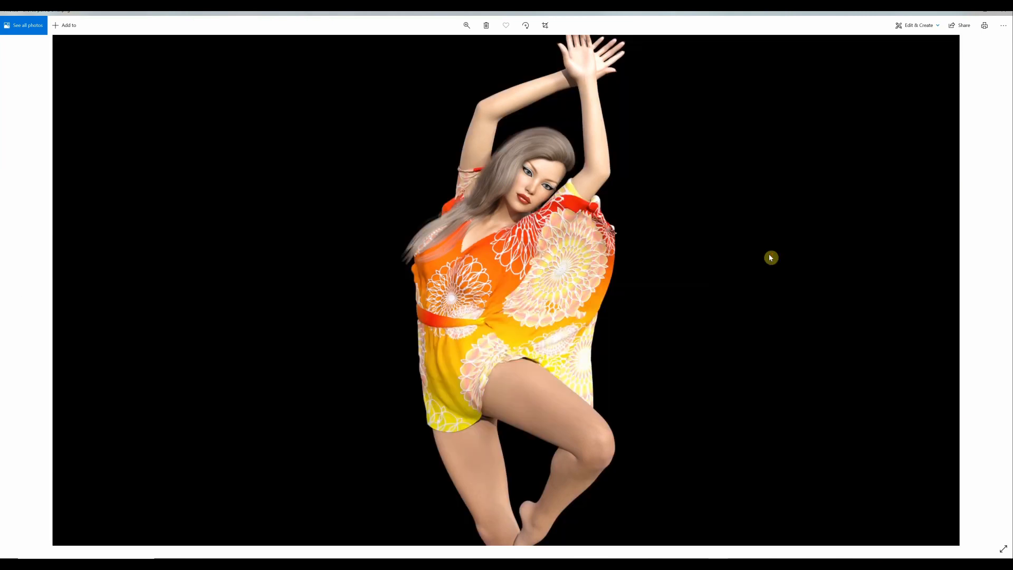
pyautogui.press('Right')
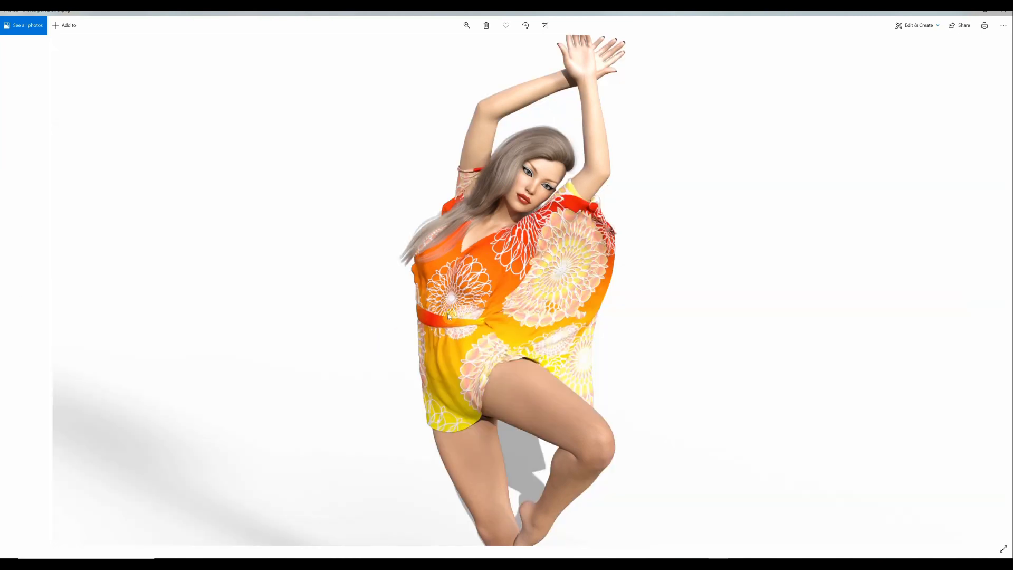
pyautogui.press('Right')
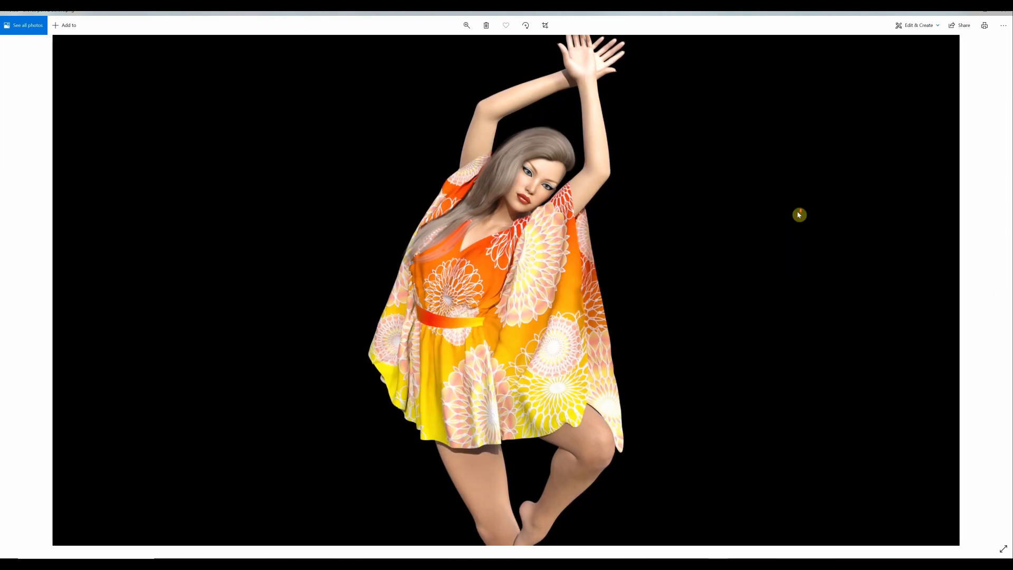
# Flip back and forth between the renders to compare the loosely hanging dress with the wind-blown dress.
pyautogui.press('Right')
pyautogui.press('Right')
pyautogui.press('Left')
pyautogui.press('Right')
pyautogui.press('Left')
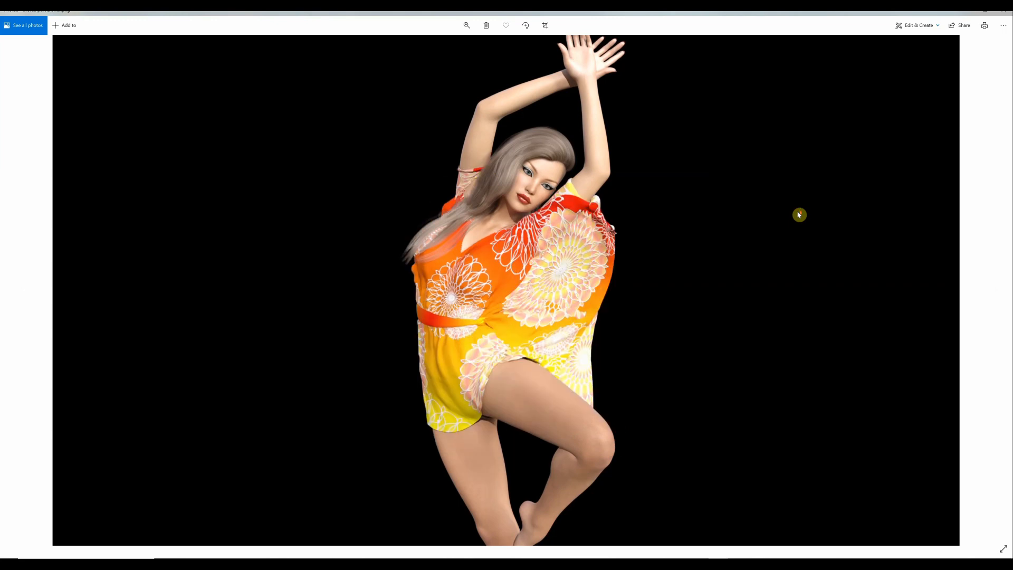
pyautogui.press('Right')
pyautogui.press('Left')
pyautogui.press('Right')
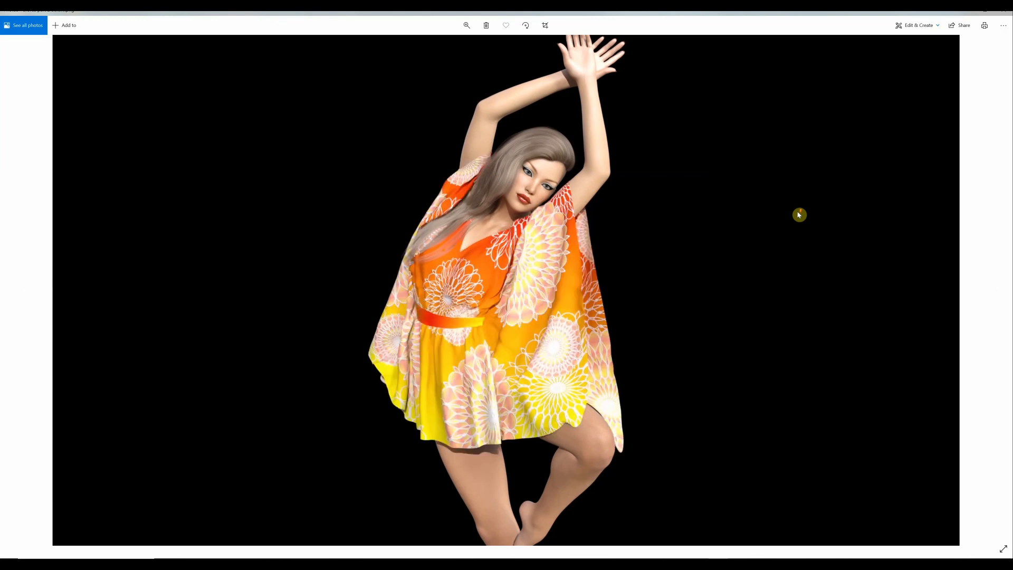
pyautogui.press('Right')
pyautogui.press('Left')
pyautogui.press('Left')
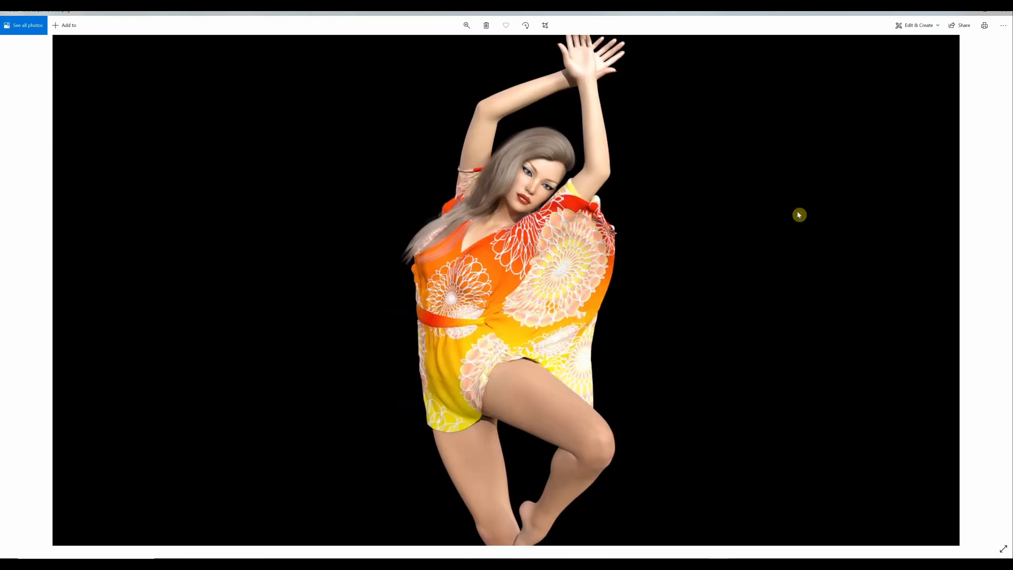
pyautogui.press('Right')
pyautogui.press('Left')
pyautogui.press('Right')
pyautogui.press('Left')
pyautogui.press('Right')
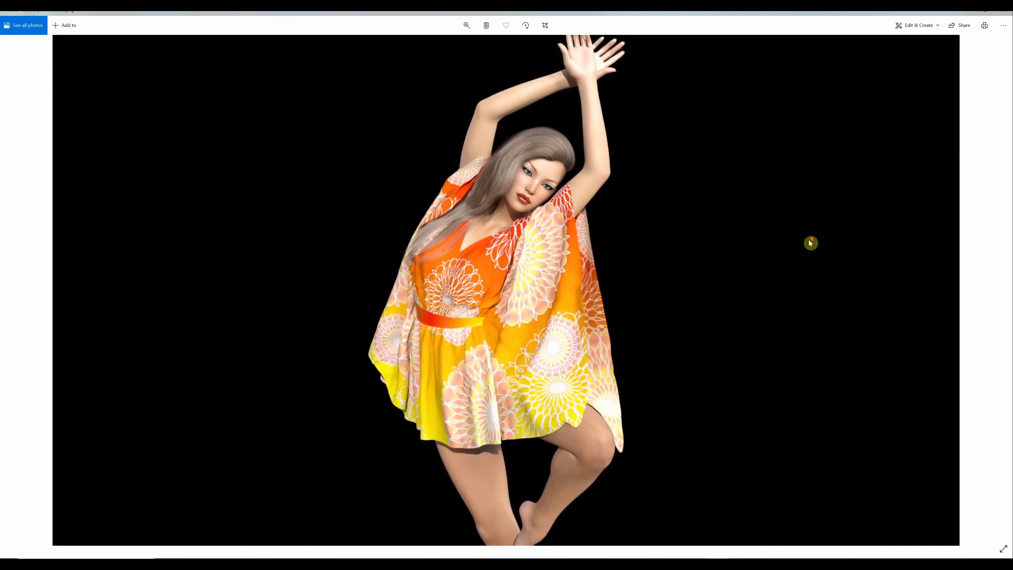
pyautogui.press('Left')
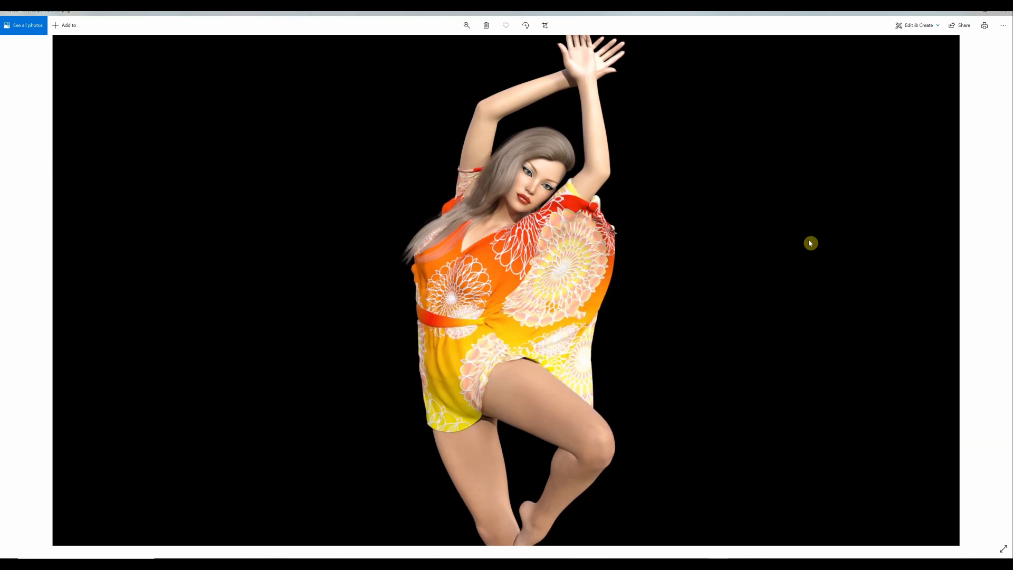
pyautogui.press('Right')
pyautogui.press('Left')
pyautogui.press('Right')
pyautogui.press('Left')
pyautogui.press('Right')
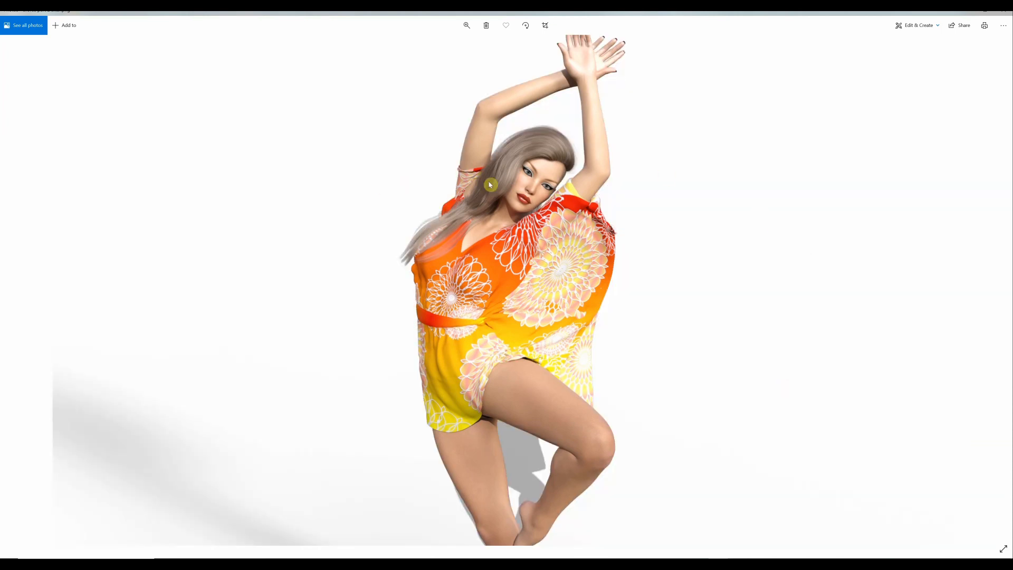
pyautogui.press('Right')
pyautogui.press('Left')
pyautogui.press('Right')
pyautogui.press('Left')
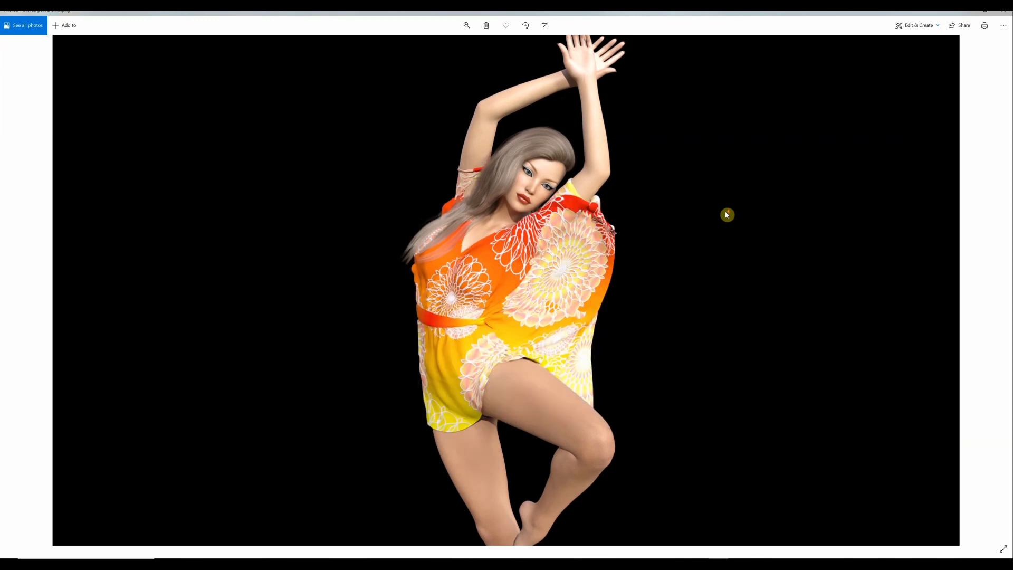
pyautogui.press('Right')
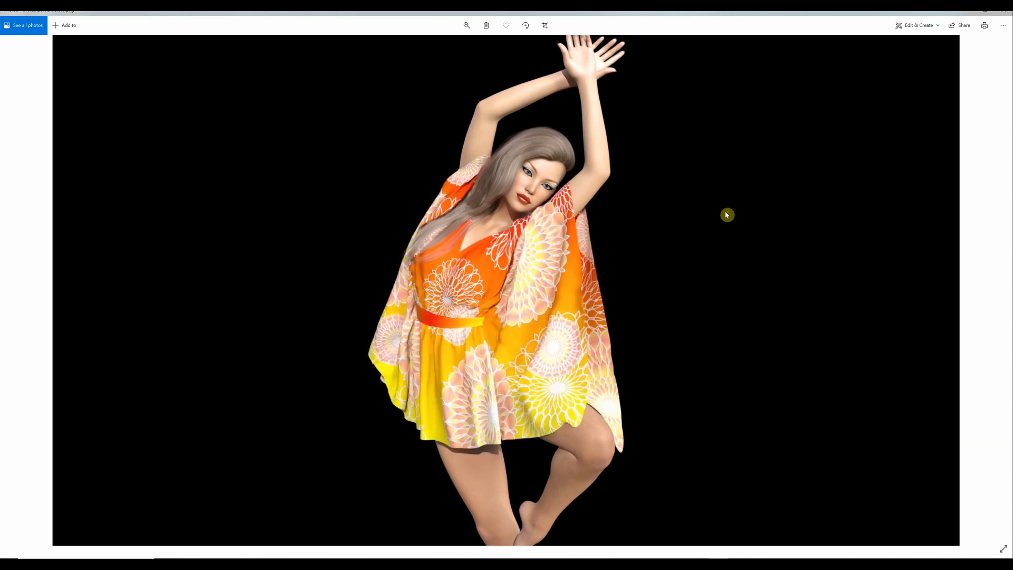
pyautogui.press('Right')
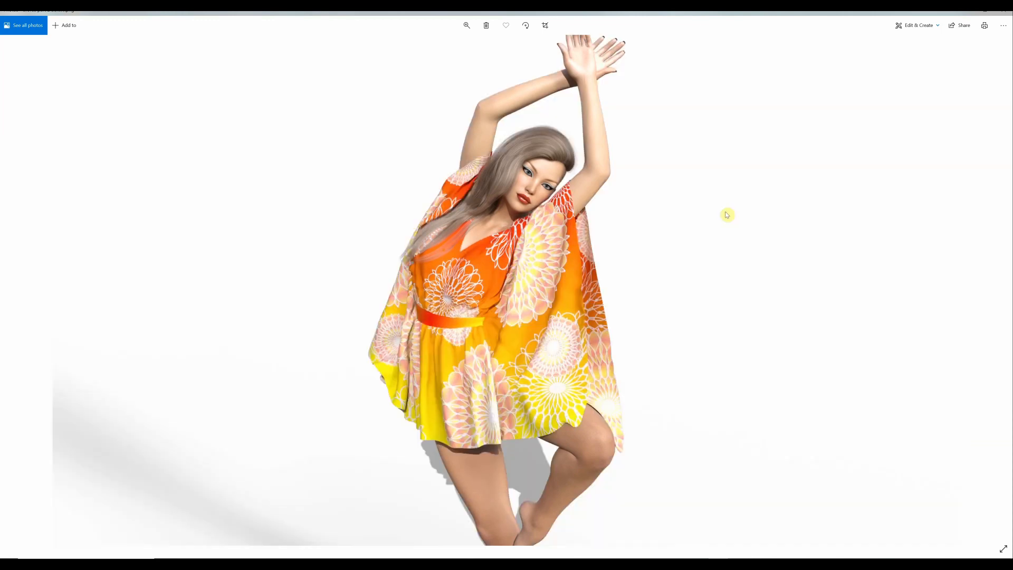